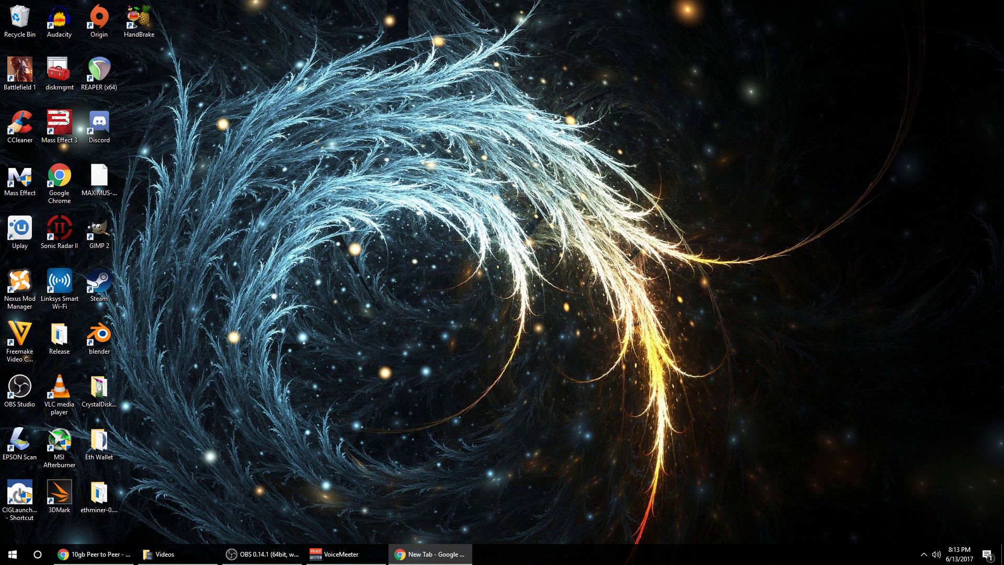
Maximize Chrome and load the FreeNAS web interface at freenas/.
{"action": "left_click_drag", "start_coordinate": [105, 215], "coordinate": [482, 3]}
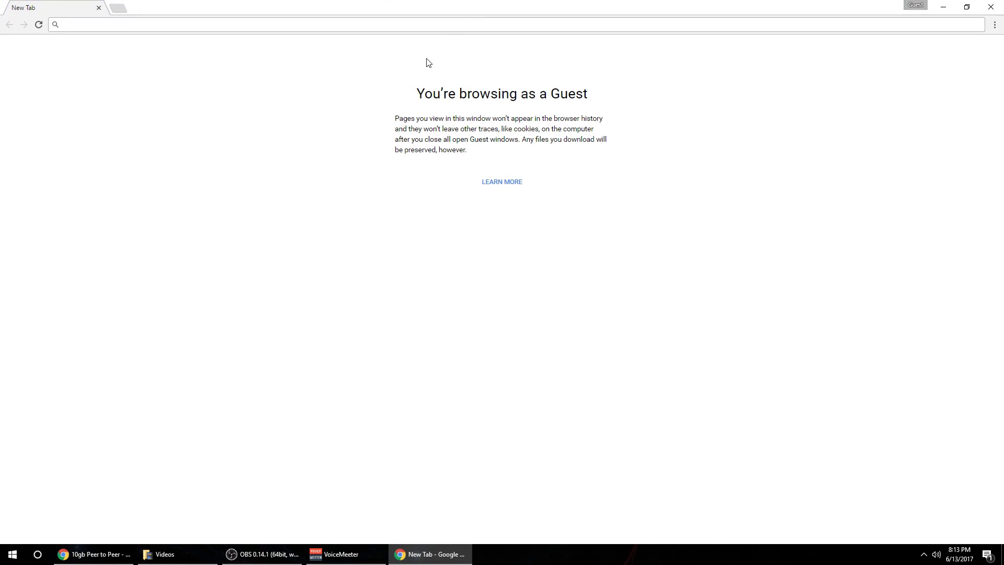
{"action": "left_click", "coordinate": [390, 28]}
{"action": "type", "text": "freenas/"}
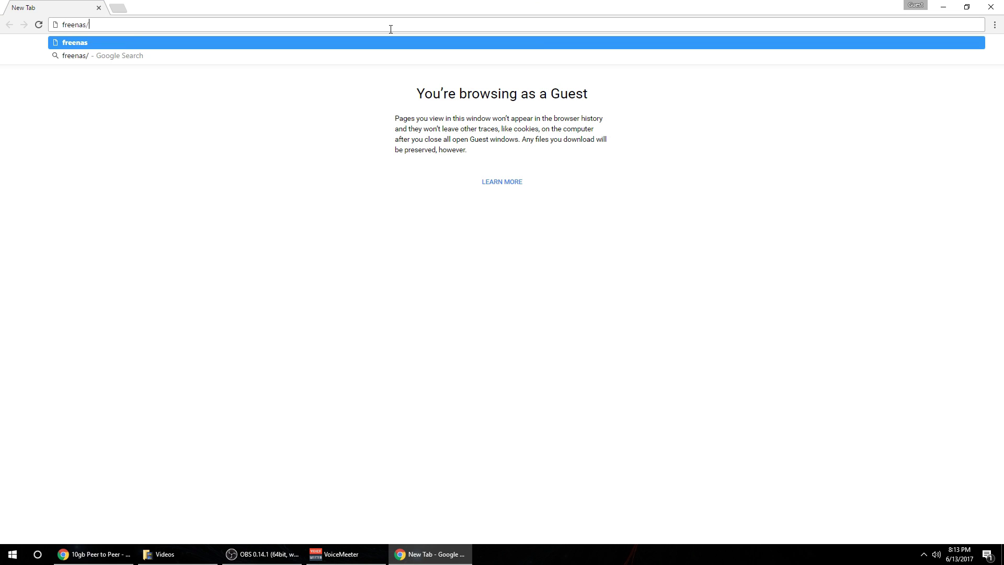
{"action": "key", "text": "Return"}
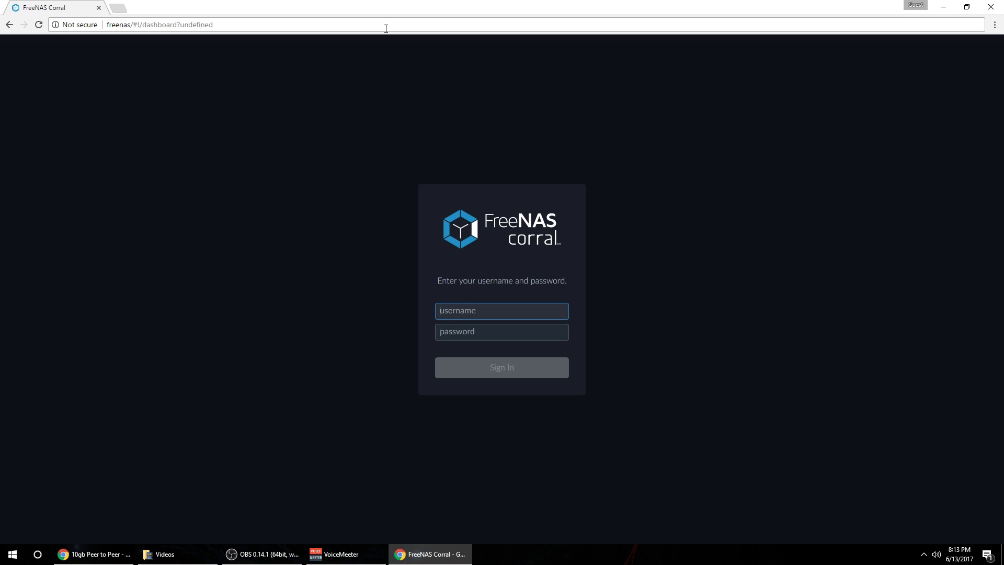
Log in as root with the account password and open the Network page.
{"action": "key", "text": "Tab"}
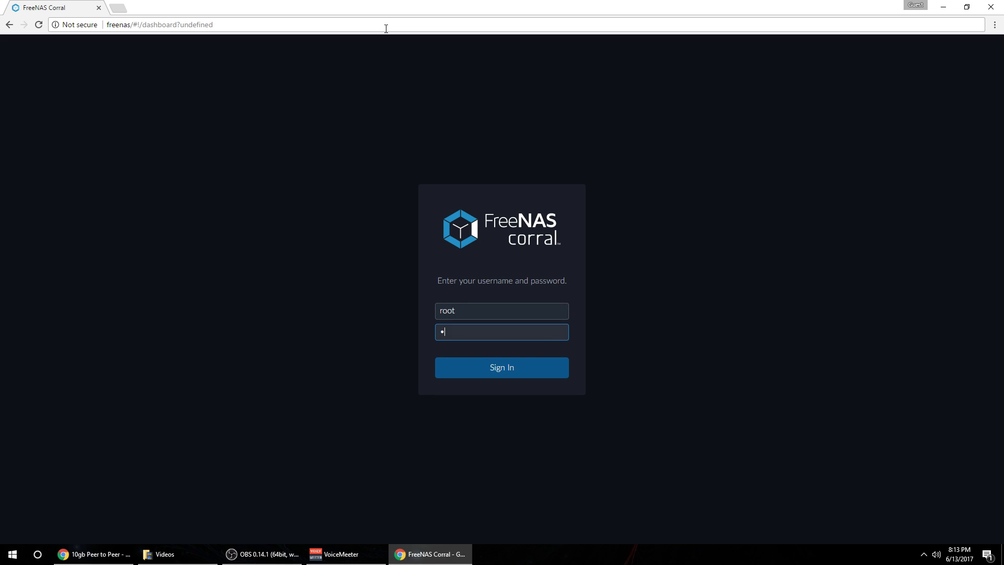
{"action": "key", "text": "Return"}
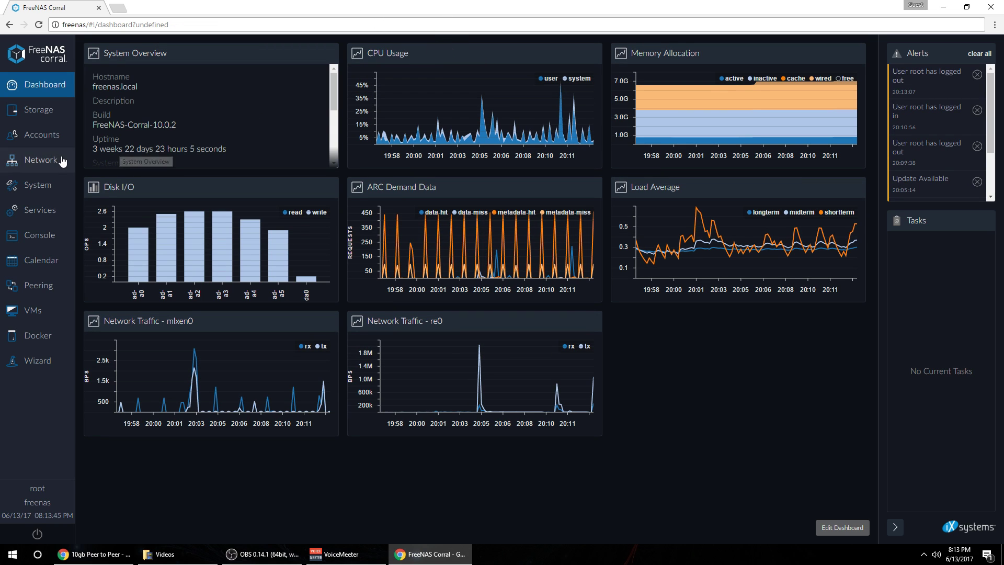
{"action": "left_click", "coordinate": [29, 160]}
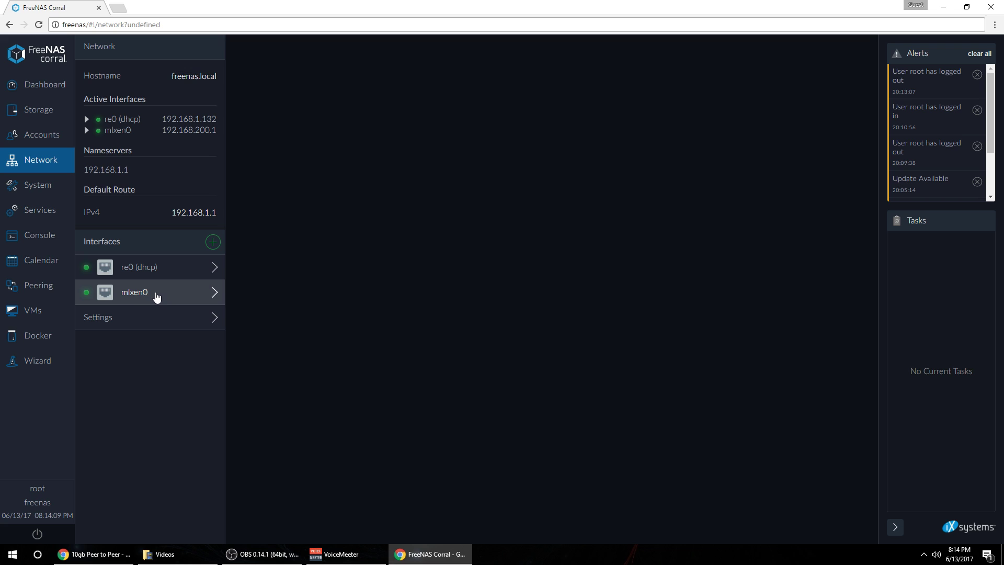
Review mlxen0's address 192.168.200.1 and subnet mask, highlighting the 200 network part.
{"action": "left_click", "coordinate": [156, 295]}
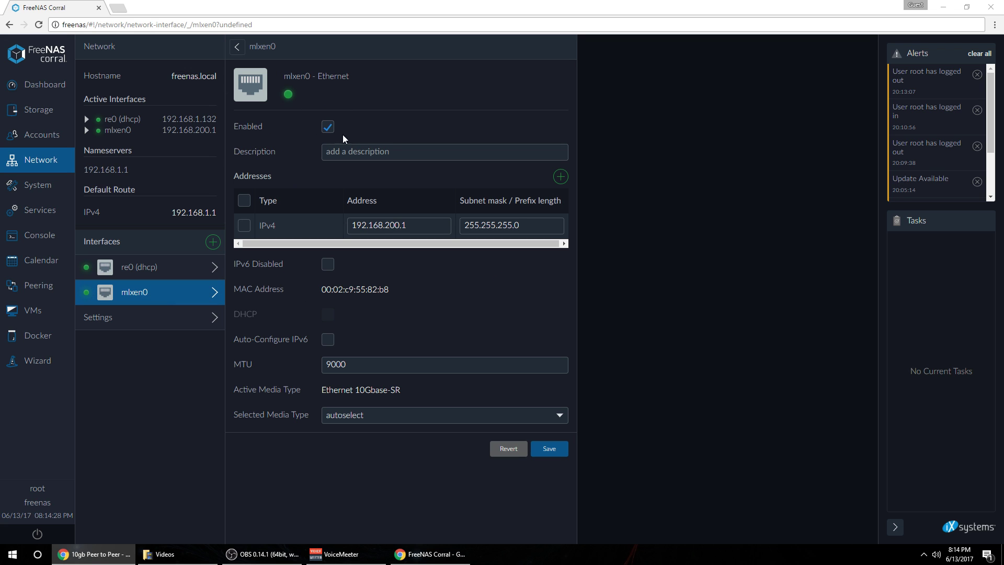
{"action": "left_click", "coordinate": [363, 226]}
{"action": "left_click", "coordinate": [497, 224]}
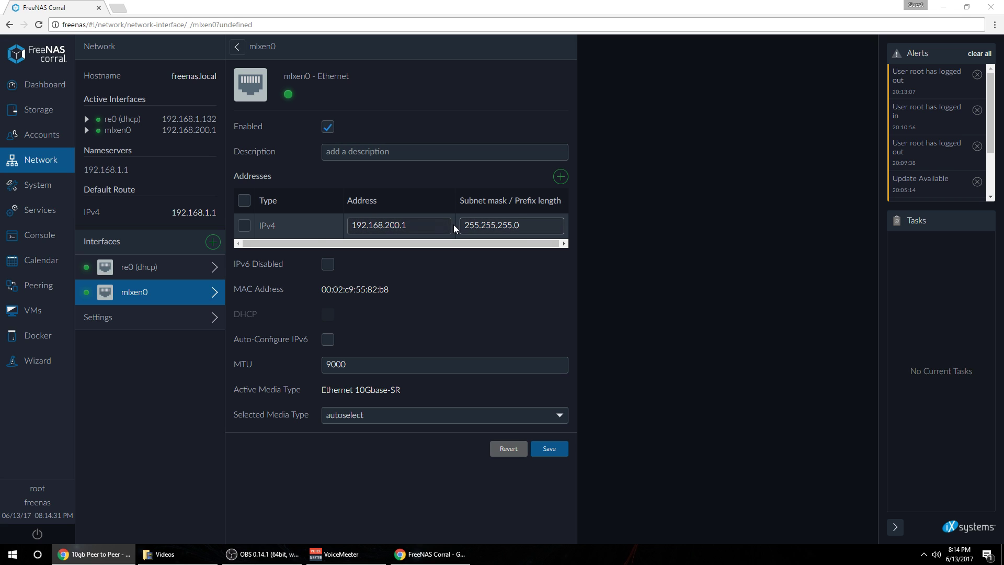
{"action": "left_click", "coordinate": [379, 225]}
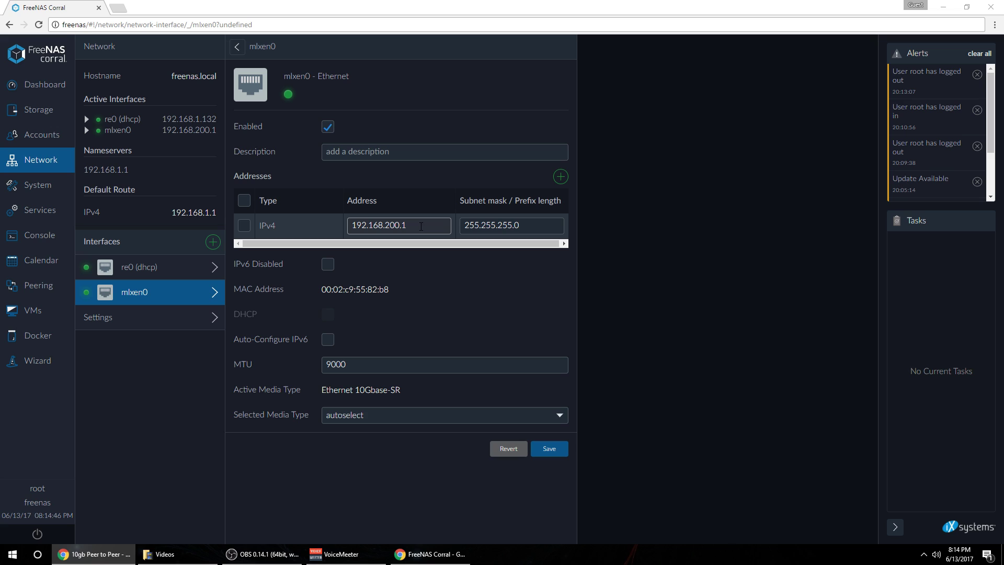
{"action": "left_click_drag", "start_coordinate": [419, 226], "coordinate": [400, 226]}
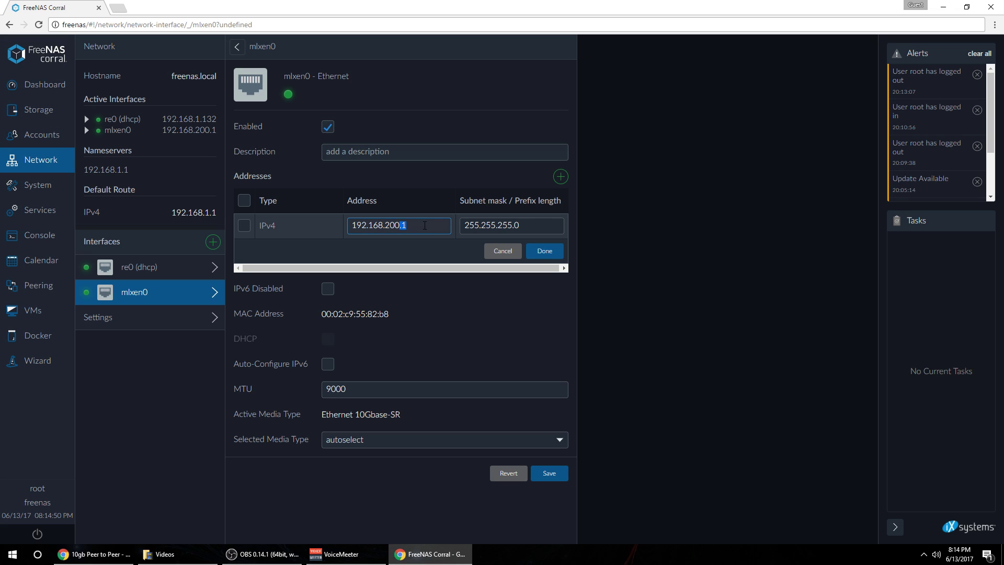
{"action": "left_click", "coordinate": [424, 225]}
{"action": "double_click", "coordinate": [399, 225]}
{"action": "left_click_drag", "start_coordinate": [385, 225], "coordinate": [399, 225]}
Compare mlxen0 with re0 (dhcp), confirm mlxen0's MTU of 9000, then go to Services.
{"action": "left_click", "coordinate": [157, 267]}
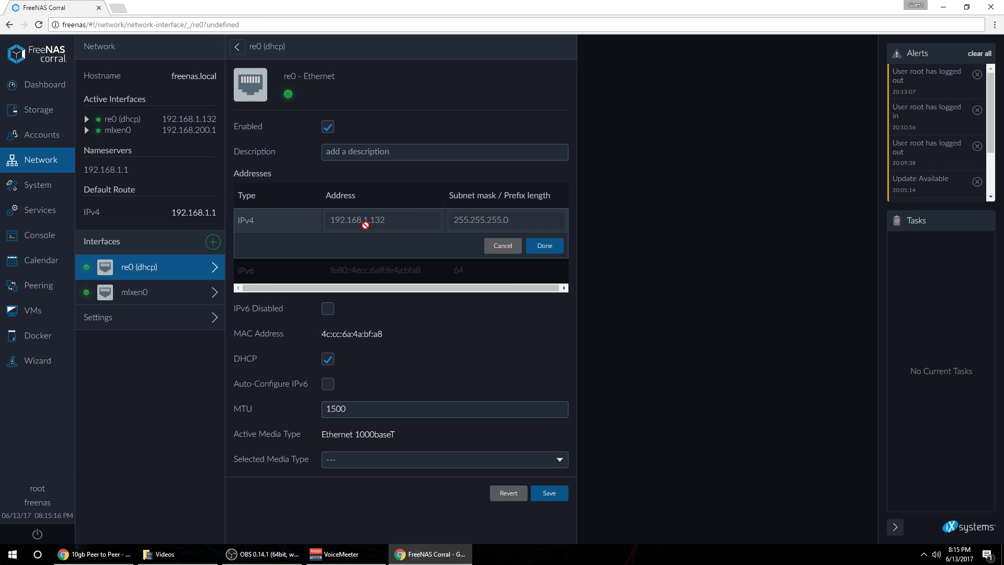
{"action": "left_click", "coordinate": [152, 289]}
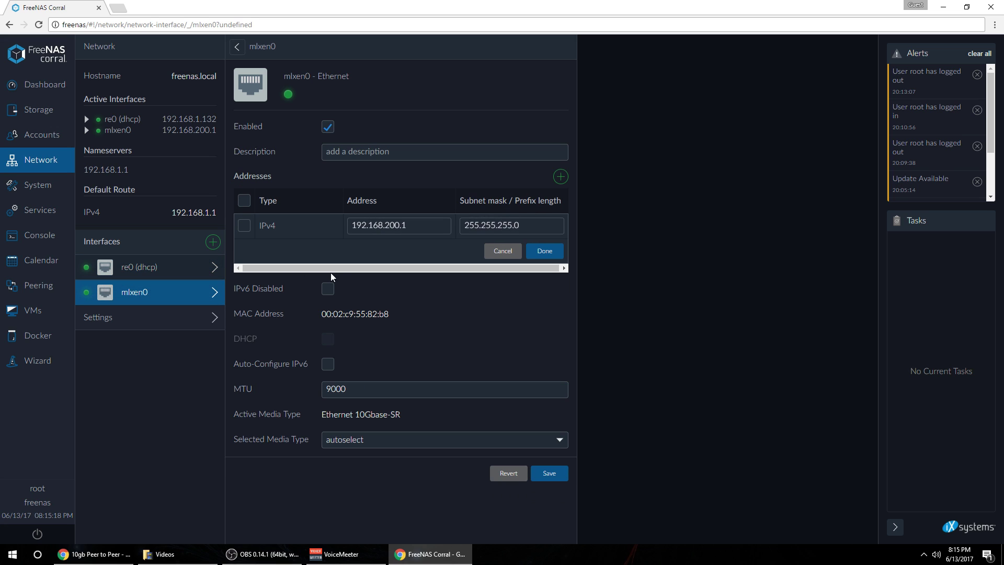
{"action": "left_click", "coordinate": [392, 225]}
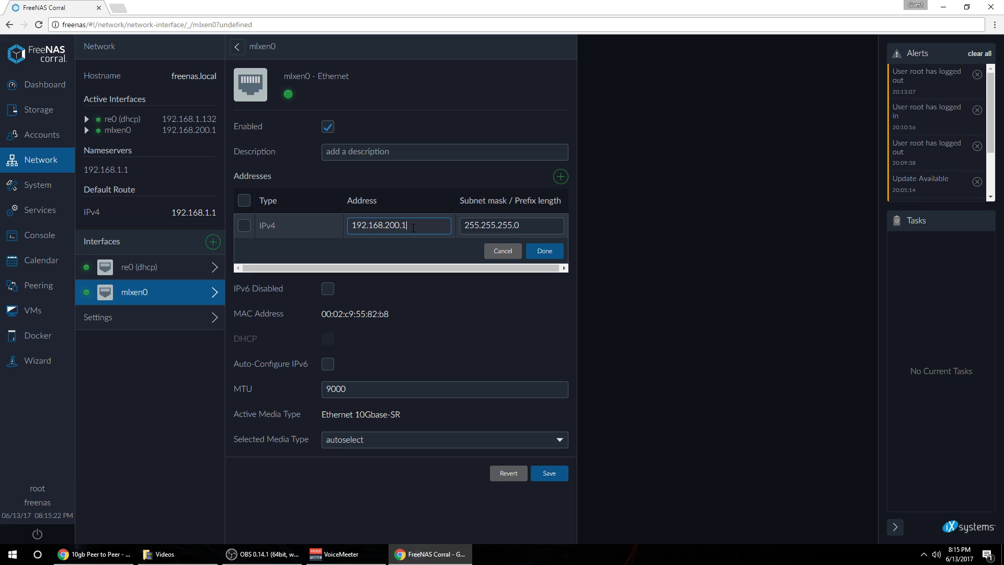
{"action": "key", "text": "Tab"}
{"action": "left_click", "coordinate": [180, 273]}
{"action": "left_click", "coordinate": [172, 289]}
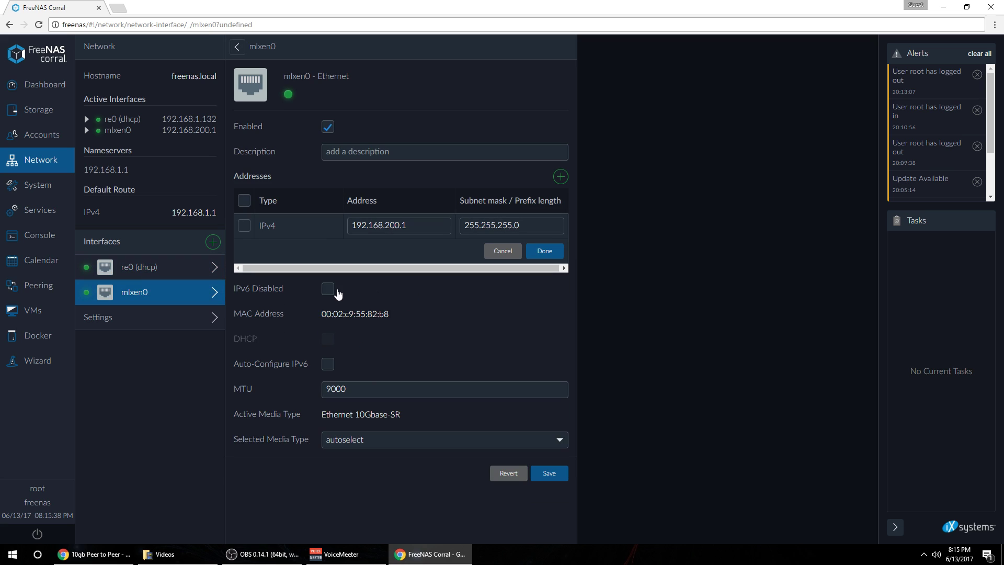
{"action": "left_click", "coordinate": [358, 395]}
{"action": "left_click_drag", "start_coordinate": [370, 389], "coordinate": [327, 389]}
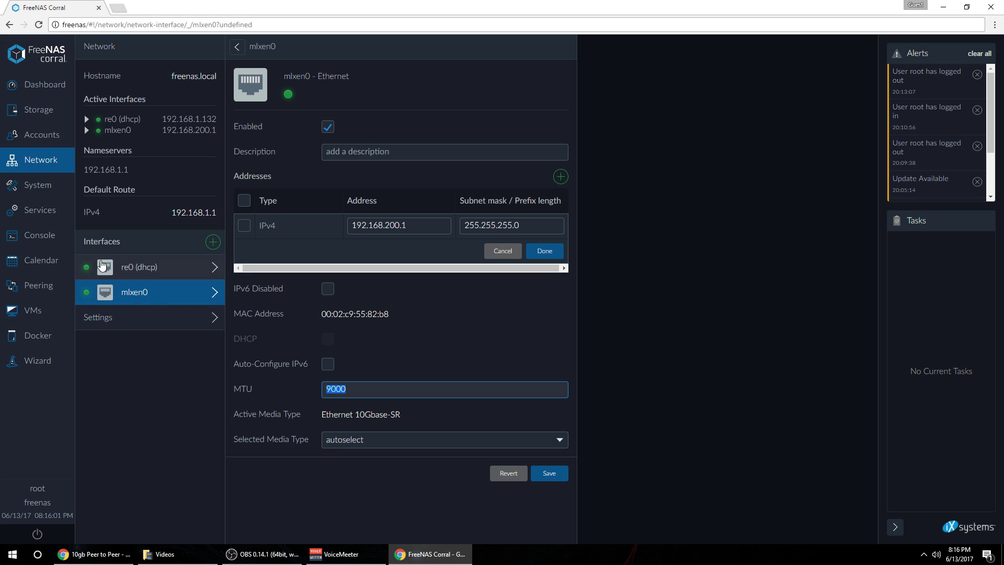
{"action": "left_click", "coordinate": [47, 217]}
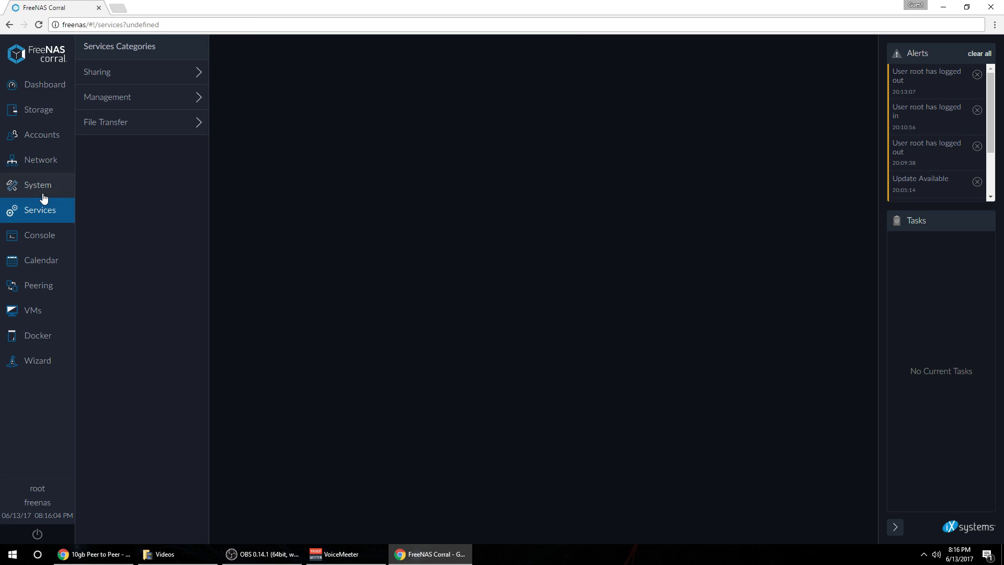
Review the SMB sharing service settings, then the Storage overview and the Users list.
{"action": "left_click", "coordinate": [126, 76]}
{"action": "left_click", "coordinate": [276, 147]}
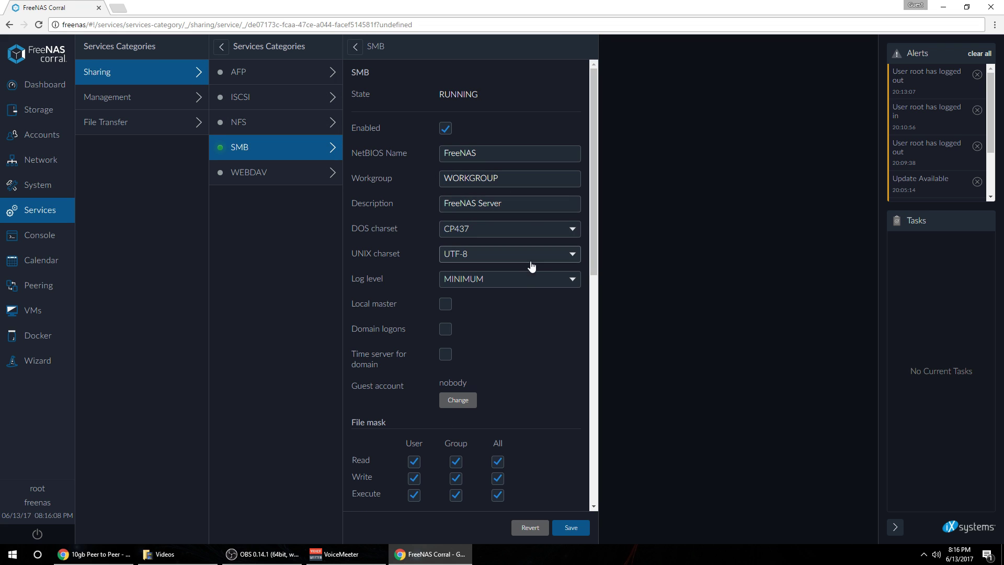
{"action": "scroll", "coordinate": [523, 312], "scroll_direction": "down", "scroll_amount": 7}
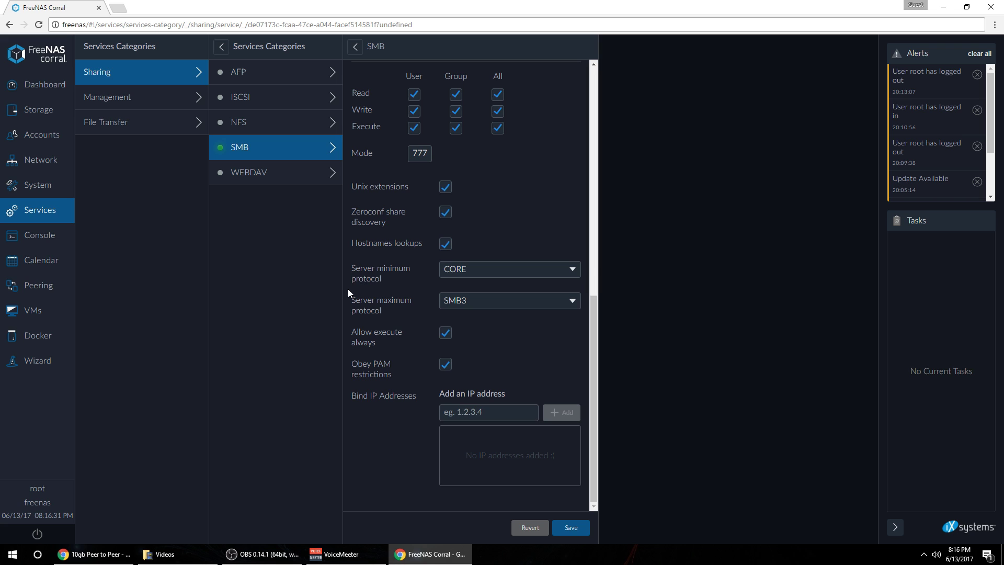
{"action": "scroll", "coordinate": [543, 366], "scroll_direction": "up", "scroll_amount": 7}
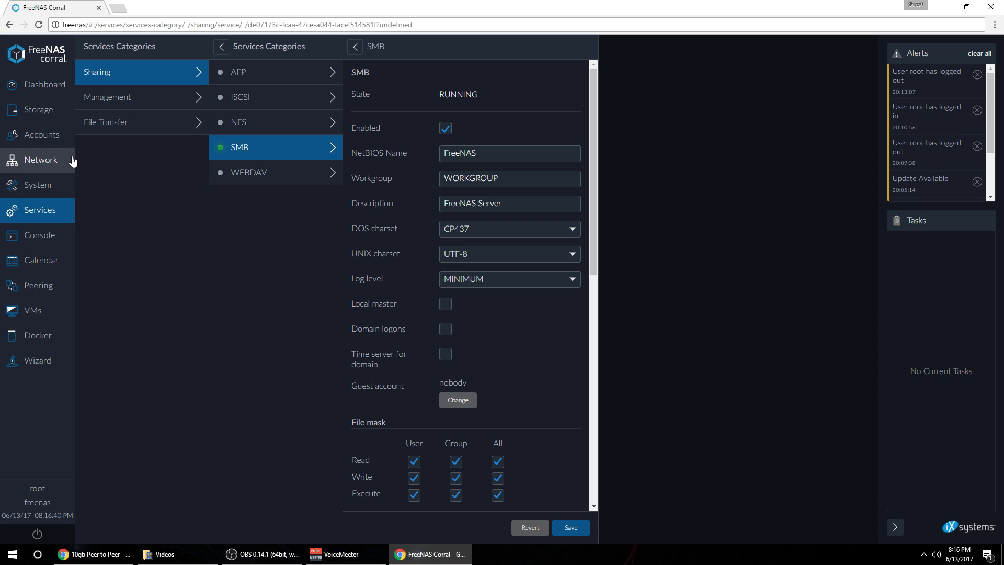
{"action": "left_click", "coordinate": [46, 110]}
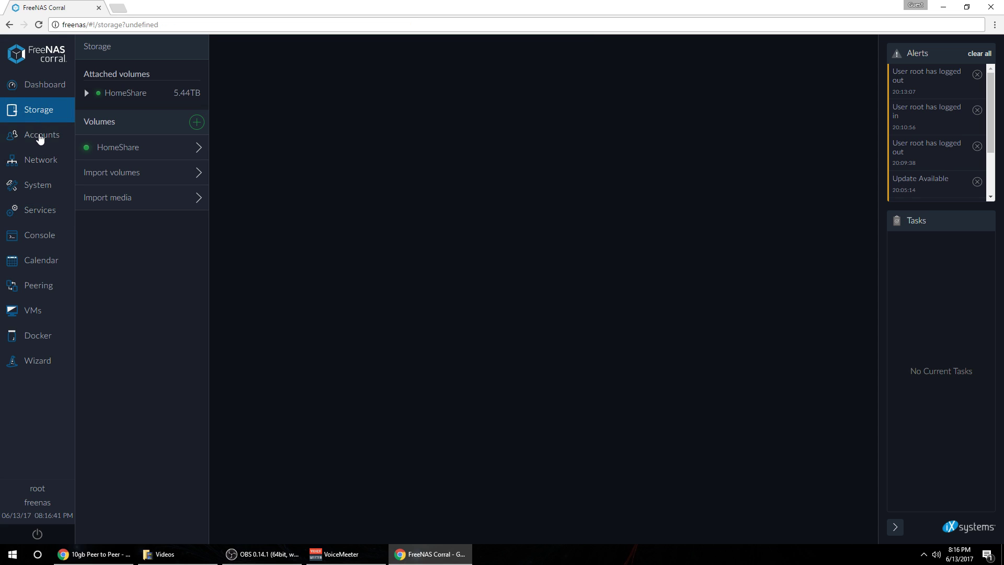
{"action": "left_click", "coordinate": [40, 137]}
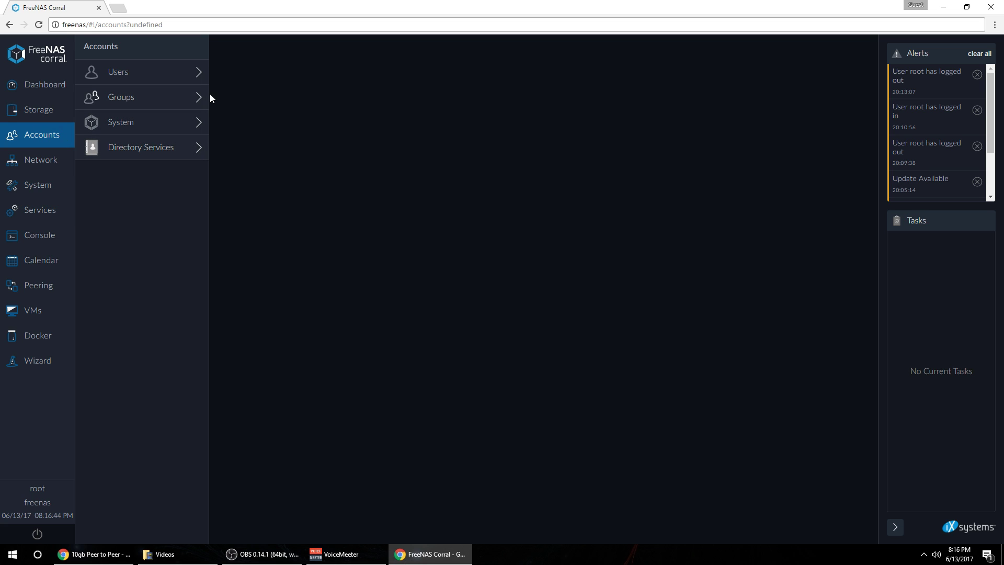
{"action": "left_click", "coordinate": [157, 74]}
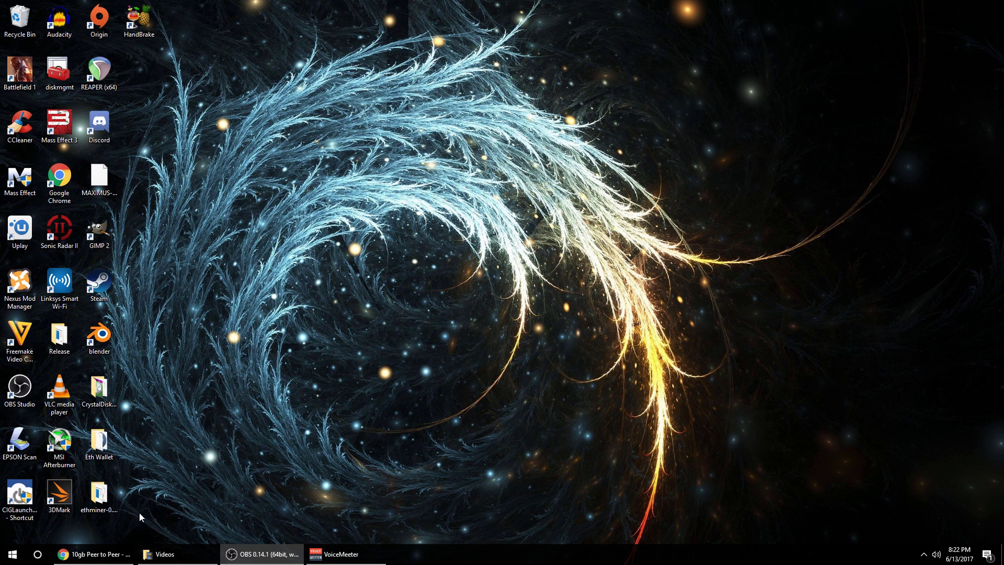
Open the Windows network adapter list from the system shortcuts menu.
{"action": "right_click", "coordinate": [20, 553]}
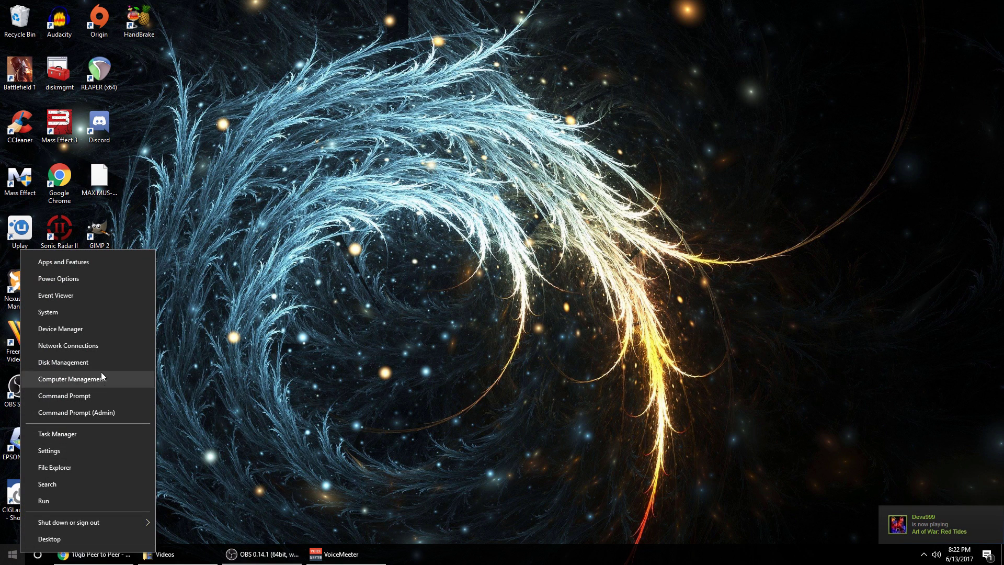
{"action": "left_click", "coordinate": [130, 350]}
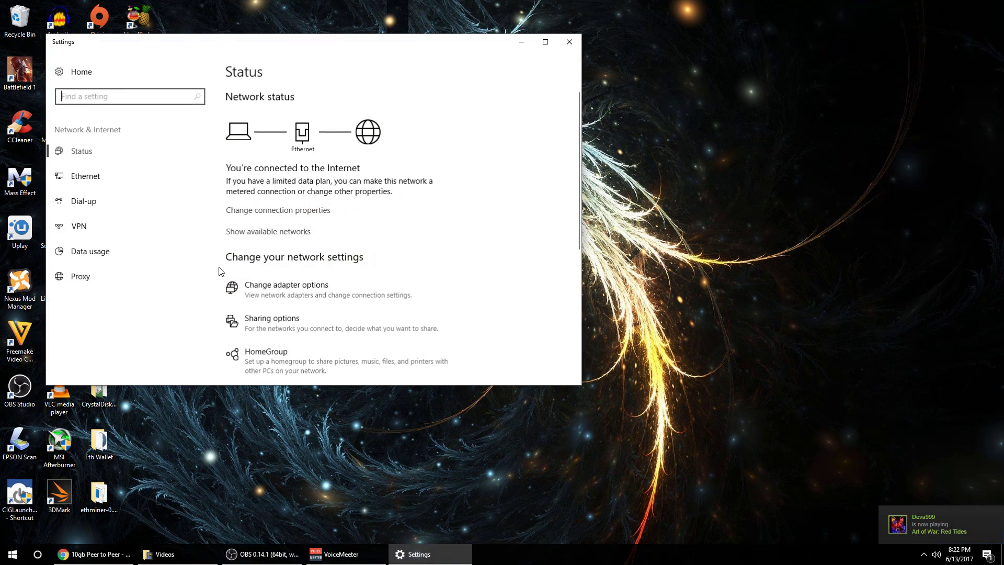
{"action": "left_click", "coordinate": [334, 284]}
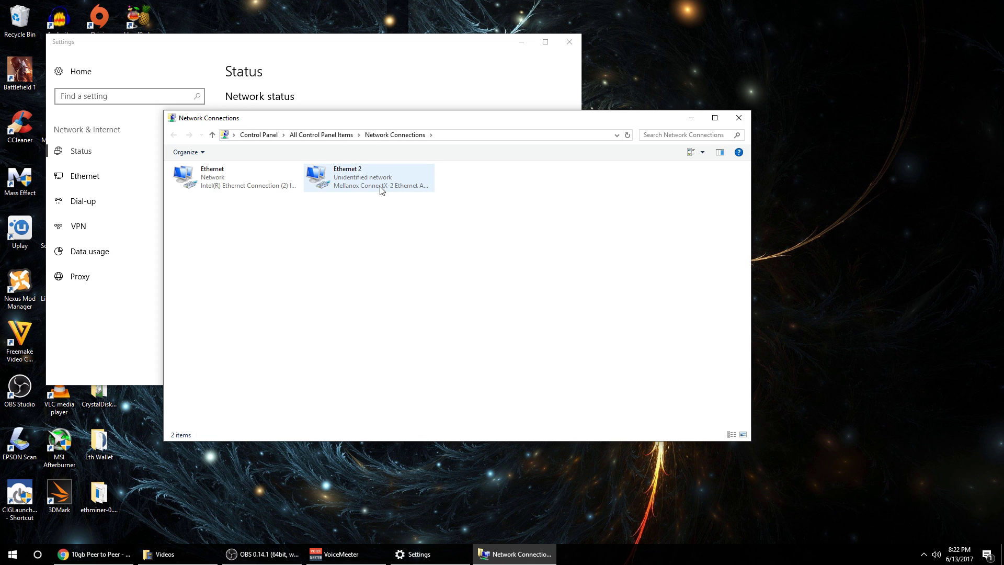
Open Ethernet 2's TCP/IPv4 properties showing 192.168.200.2 with mask 255.255.255.0.
{"action": "right_click", "coordinate": [353, 182]}
{"action": "left_click", "coordinate": [399, 281]}
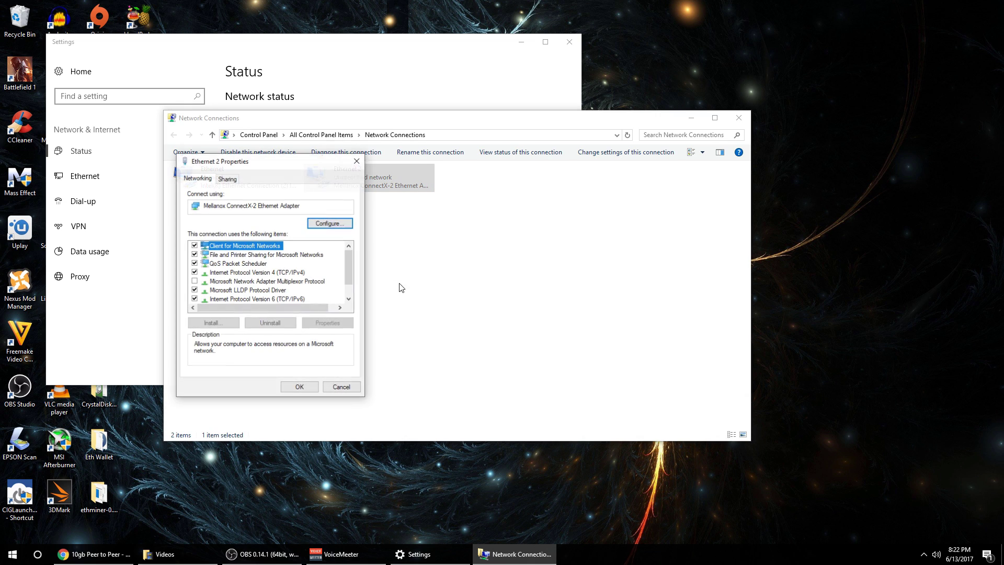
{"action": "left_click_drag", "start_coordinate": [302, 162], "coordinate": [446, 134]}
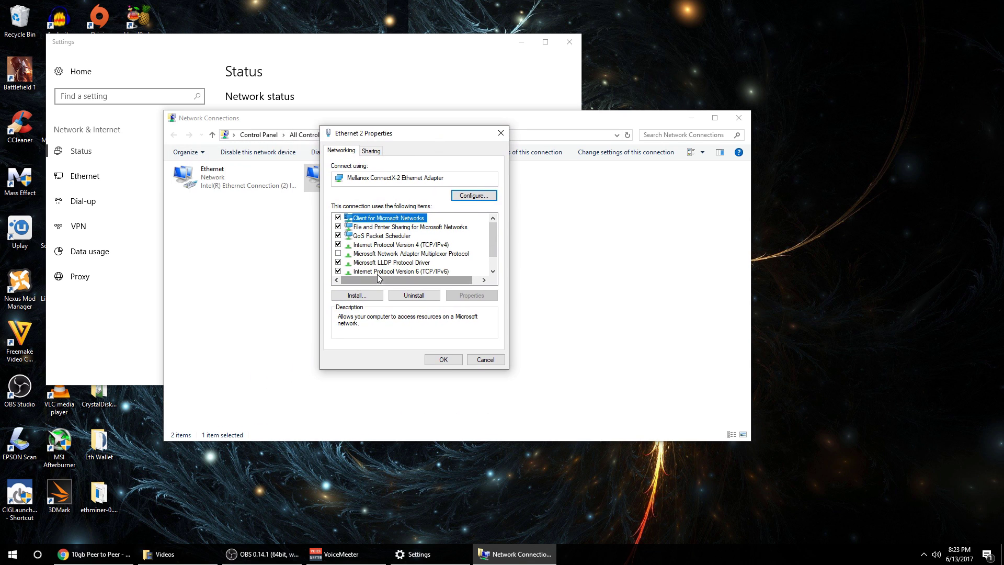
{"action": "left_click", "coordinate": [371, 246]}
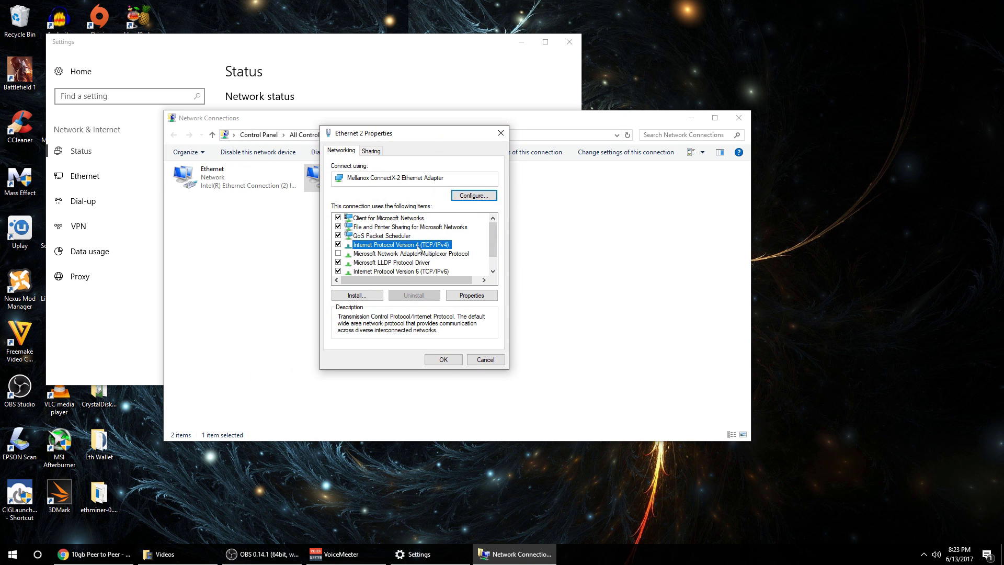
{"action": "left_click", "coordinate": [492, 297]}
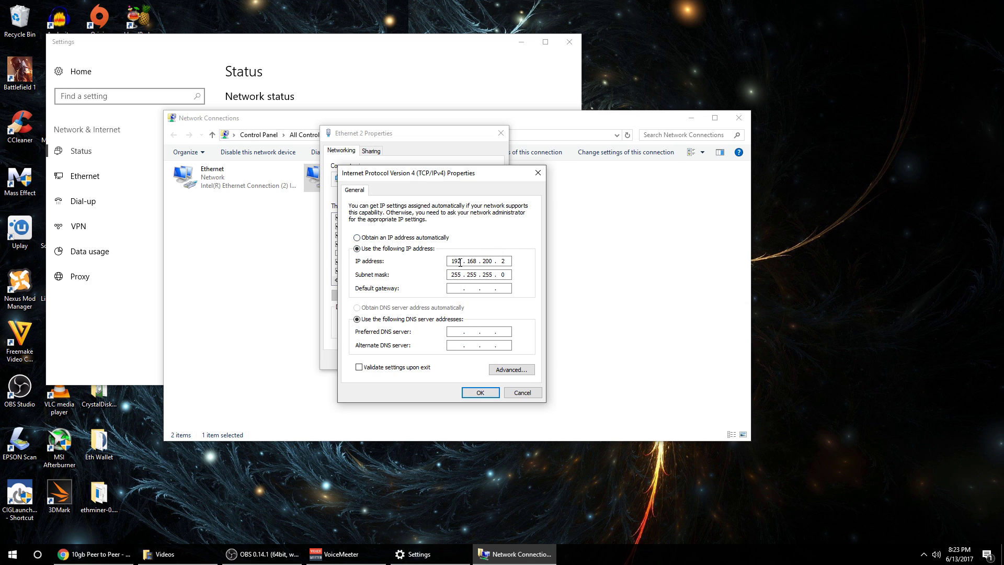
Check the 192.168.200.2 address and accept the IPv4 settings.
{"action": "left_click_drag", "start_coordinate": [454, 263], "coordinate": [493, 258]}
{"action": "double_click", "coordinate": [453, 260]}
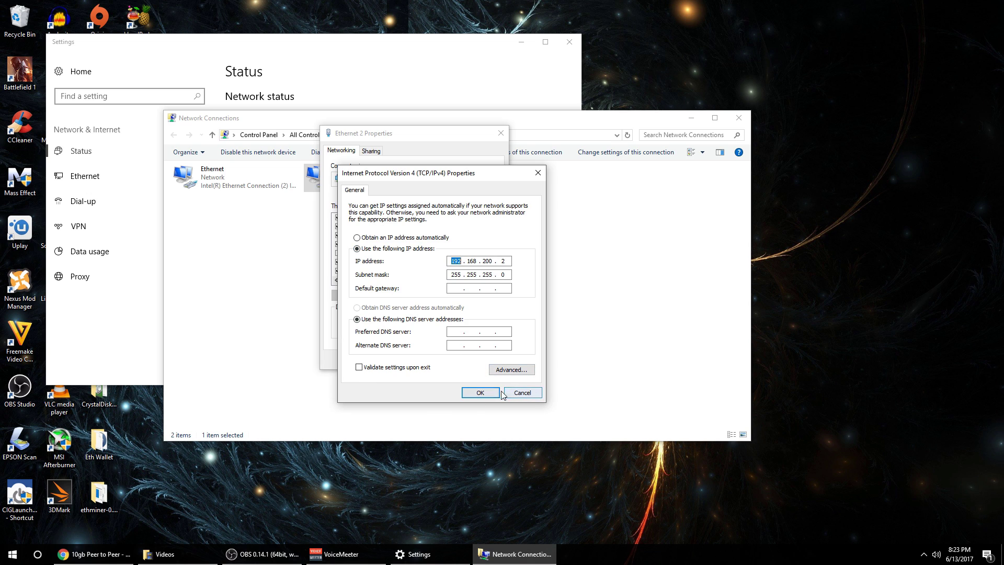
{"action": "left_click", "coordinate": [476, 392]}
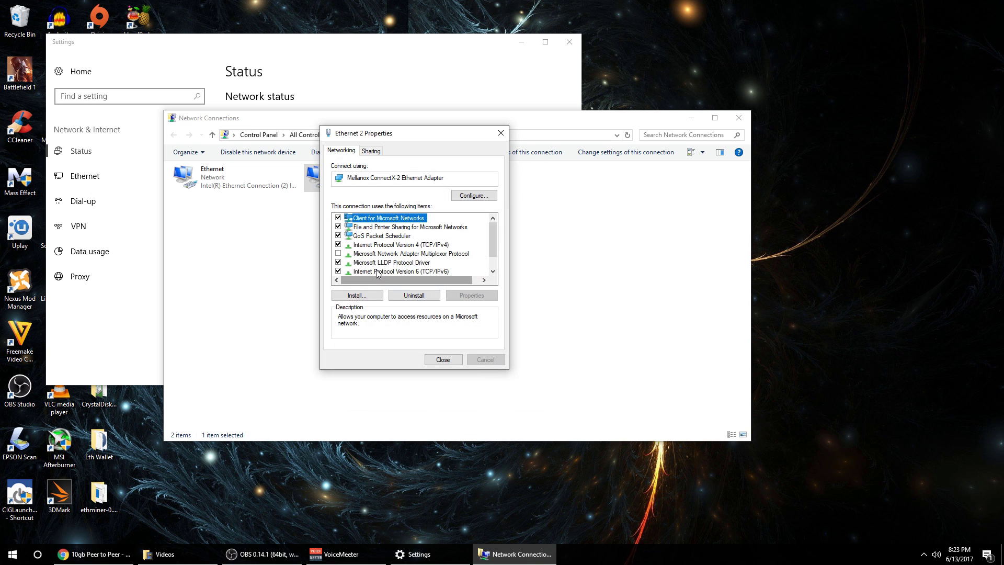
Open the Mellanox ConnectX-2 adapter's device properties, confirming the prompt.
{"action": "left_click", "coordinate": [474, 196]}
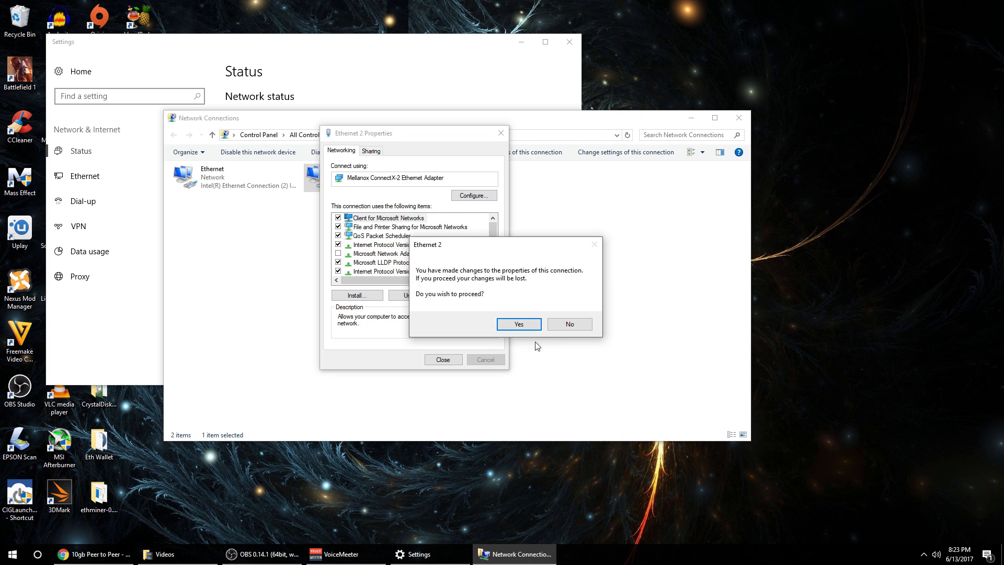
{"action": "left_click", "coordinate": [519, 324]}
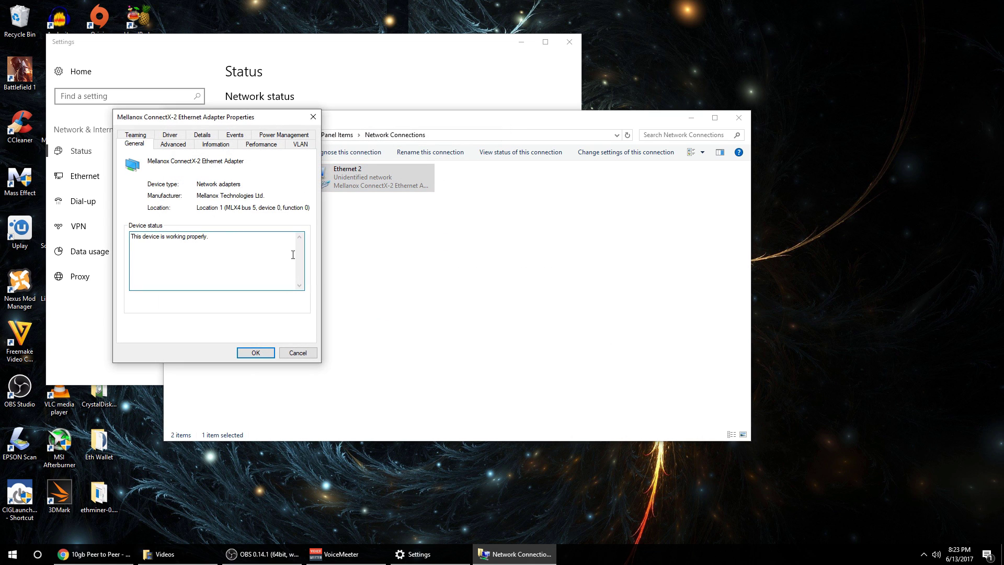
{"action": "left_click_drag", "start_coordinate": [223, 120], "coordinate": [416, 139]}
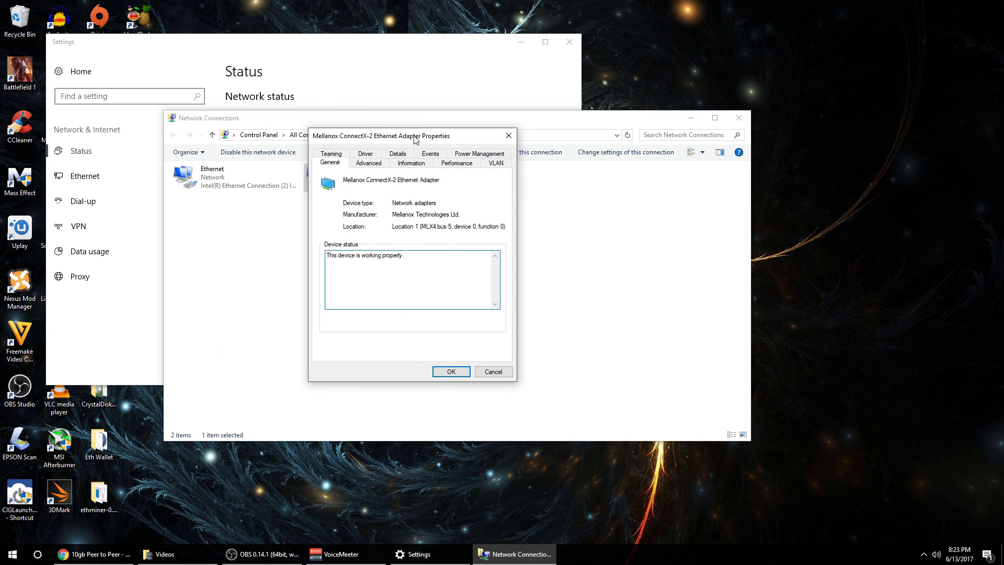
Check that the Mellanox adapter's Jumbo Packet is set to 9000, then cancel without changes.
{"action": "left_click", "coordinate": [368, 162]}
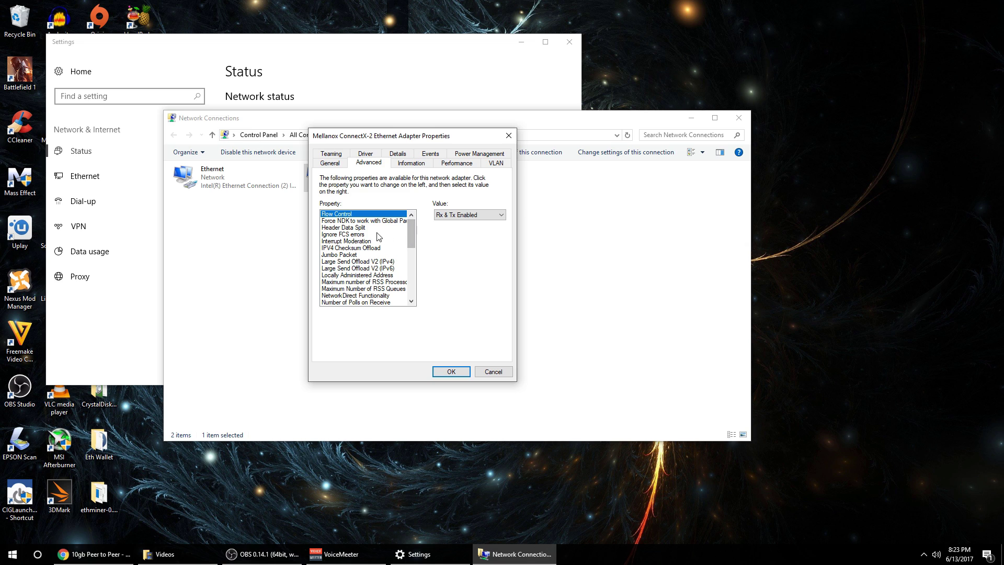
{"action": "left_click", "coordinate": [347, 254]}
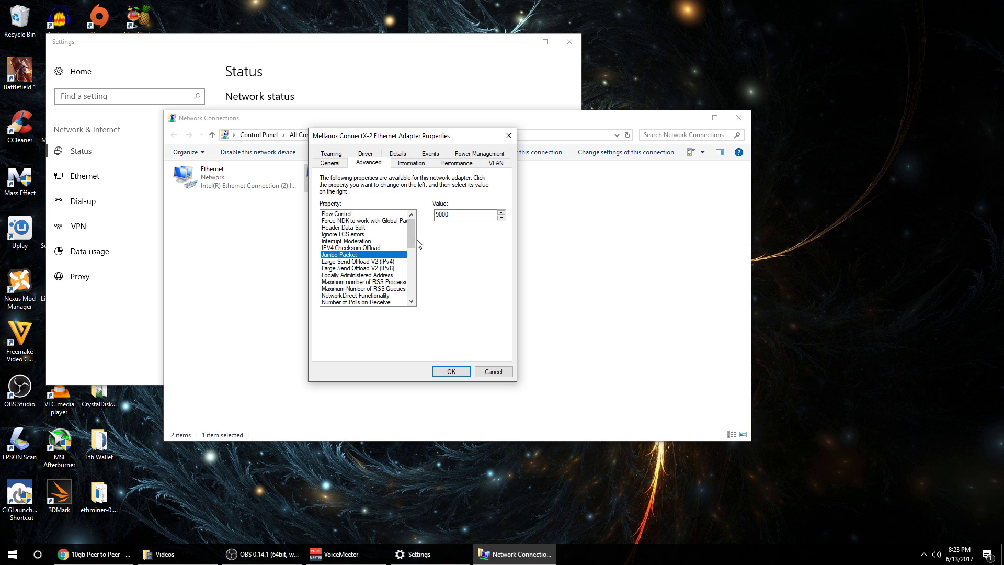
{"action": "double_click", "coordinate": [471, 215]}
{"action": "left_click", "coordinate": [486, 372]}
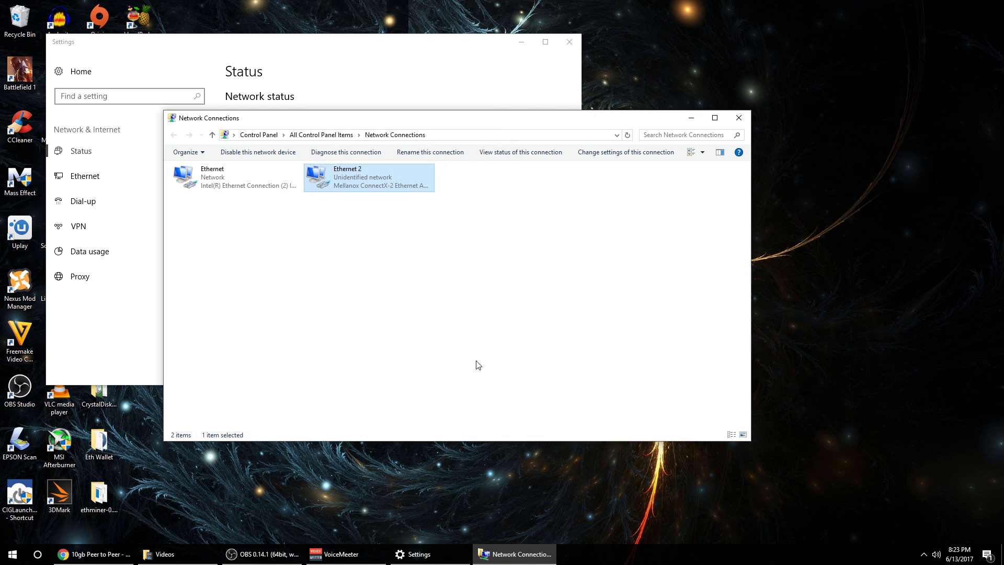
Close Network Connections and Settings, and open a new File Explorer window.
{"action": "left_click", "coordinate": [737, 119]}
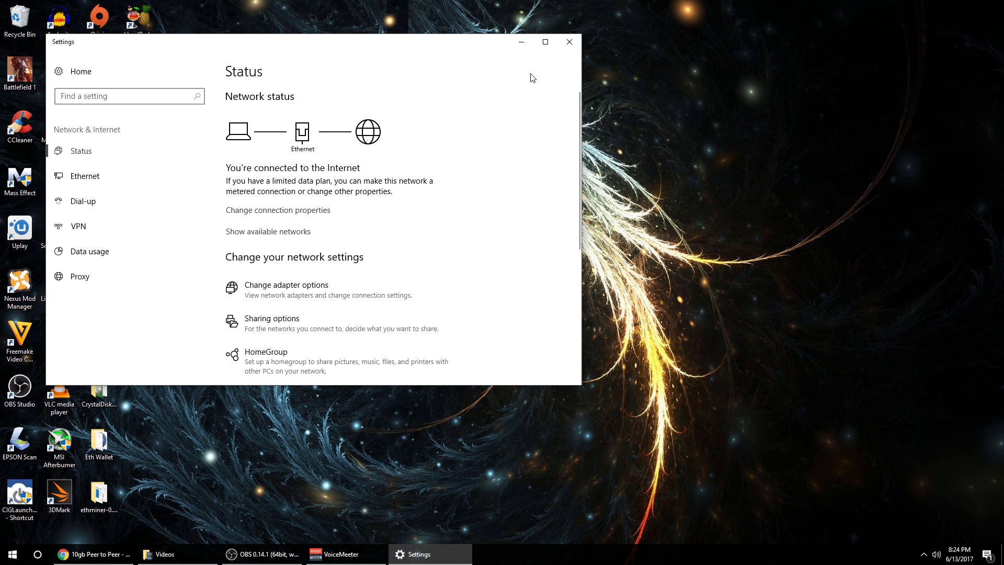
{"action": "left_click", "coordinate": [569, 41]}
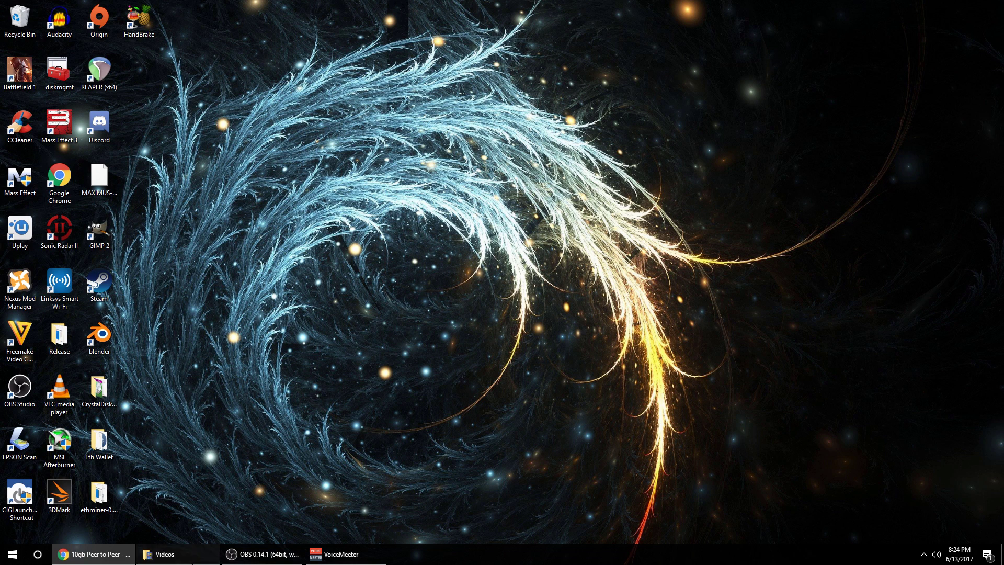
{"action": "right_click", "coordinate": [178, 554]}
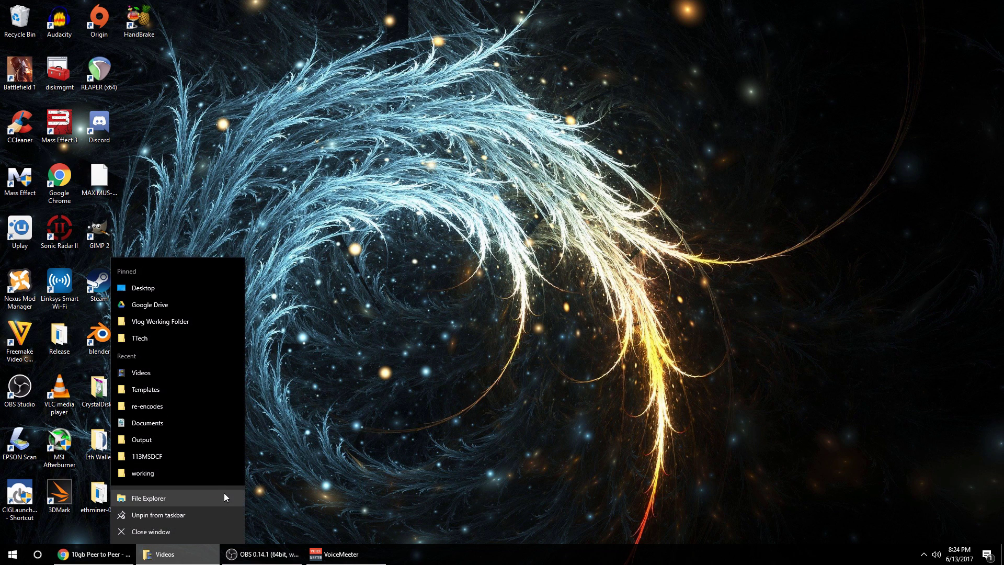
{"action": "left_click", "coordinate": [224, 493]}
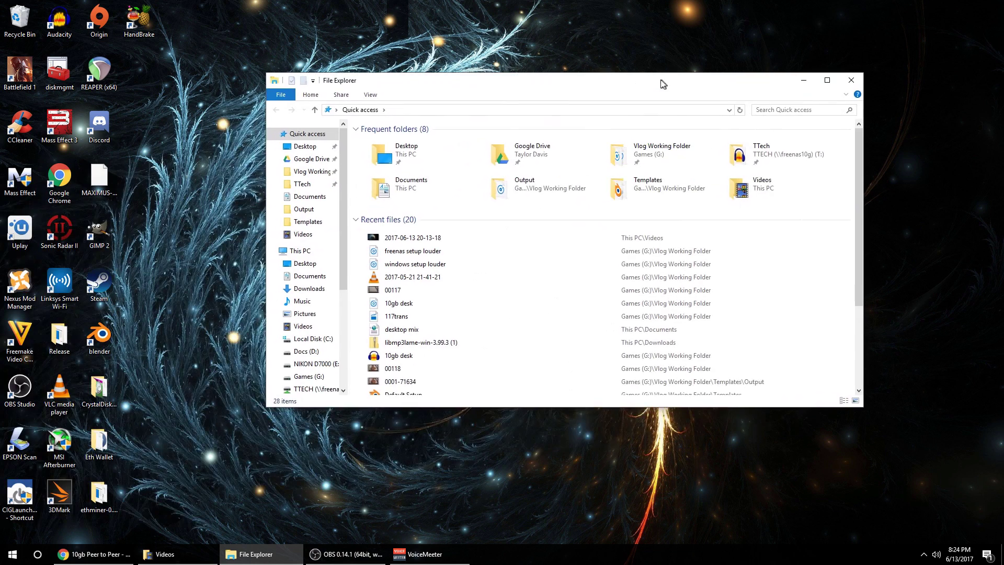
{"action": "left_click_drag", "start_coordinate": [662, 83], "coordinate": [615, 102]}
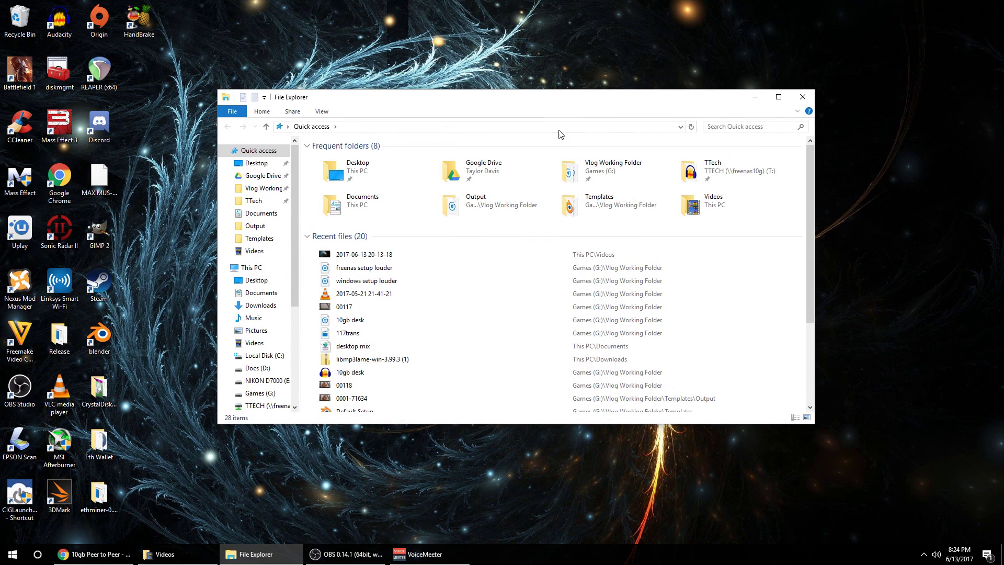
Browse to C:\Windows\System32\drivers\etc and bring up the hosts file's context menu.
{"action": "left_click", "coordinate": [266, 358]}
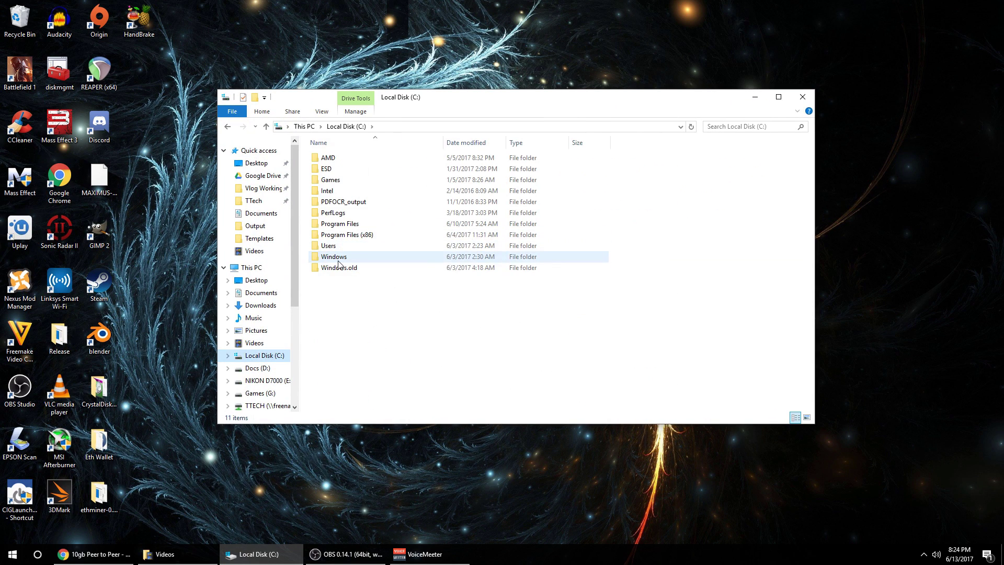
{"action": "double_click", "coordinate": [361, 260]}
{"action": "scroll", "coordinate": [380, 321], "scroll_direction": "down", "scroll_amount": 6}
{"action": "scroll", "coordinate": [380, 320], "scroll_direction": "down", "scroll_amount": 7}
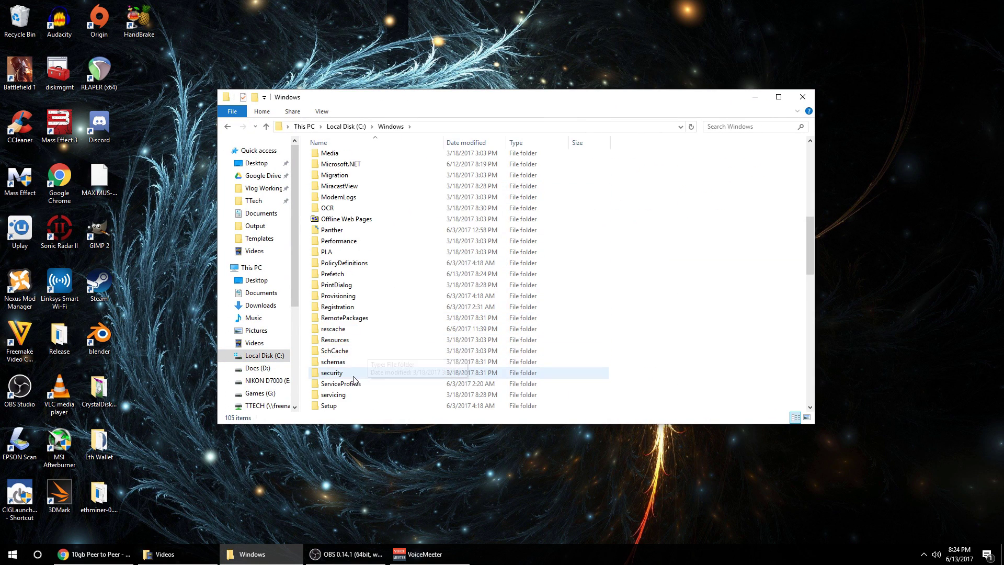
{"action": "double_click", "coordinate": [334, 395]}
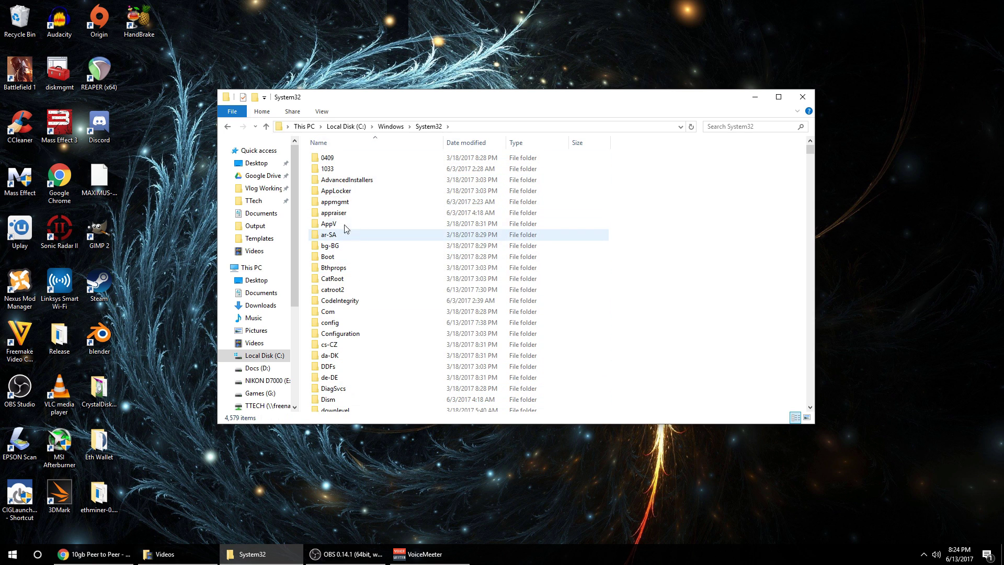
{"action": "left_click", "coordinate": [94, 553]}
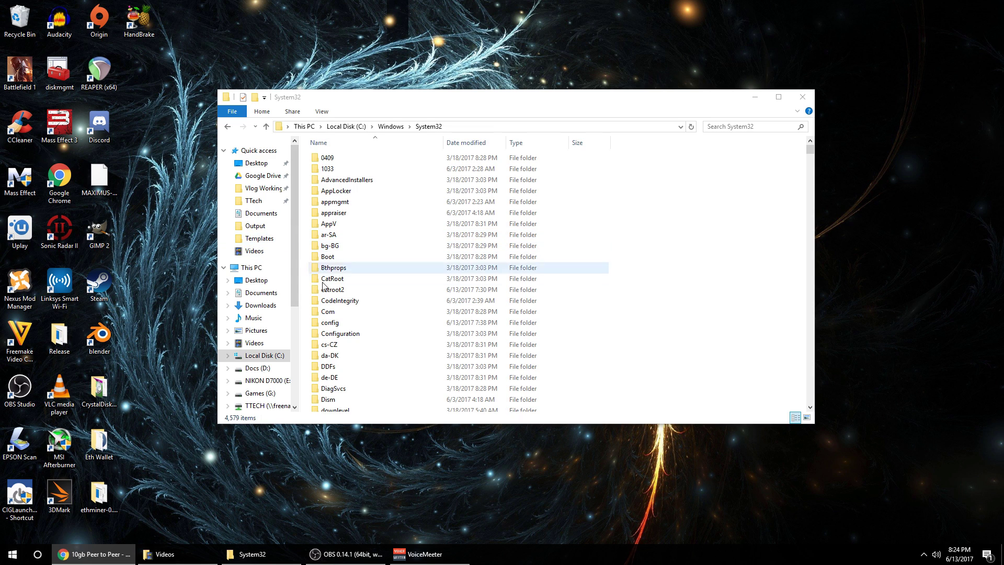
{"action": "scroll", "coordinate": [345, 398], "scroll_direction": "down", "scroll_amount": 1}
{"action": "double_click", "coordinate": [345, 399]}
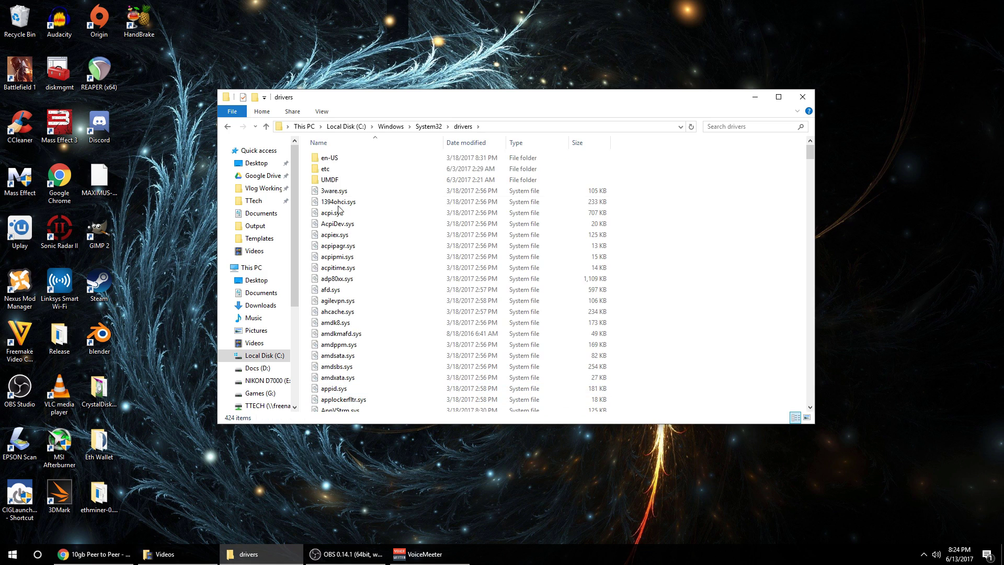
{"action": "double_click", "coordinate": [338, 168]}
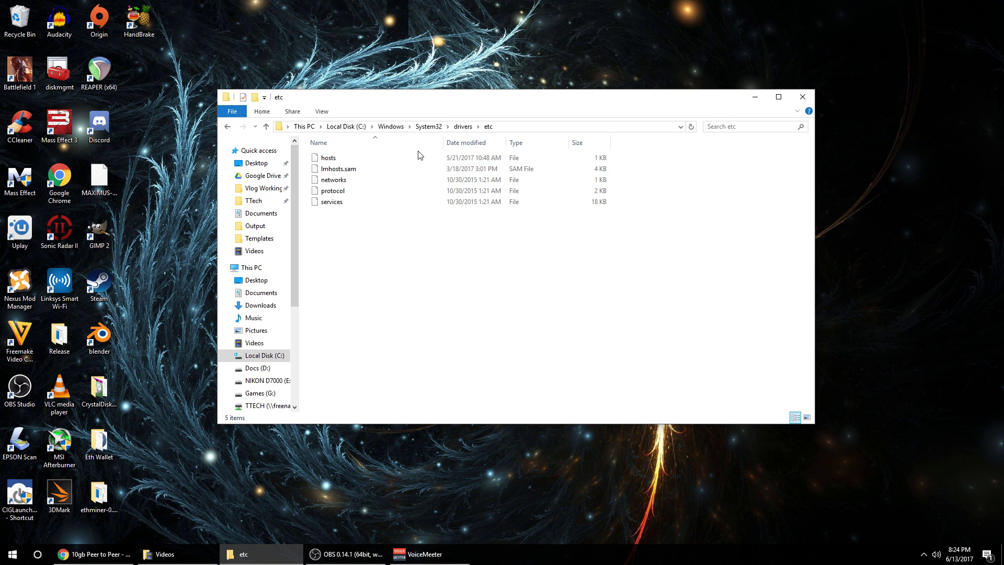
{"action": "right_click", "coordinate": [323, 158]}
Open hosts in Notepad++ and check line 23 mapping 192.168.200.1 to freenas10g.
{"action": "left_click", "coordinate": [389, 203]}
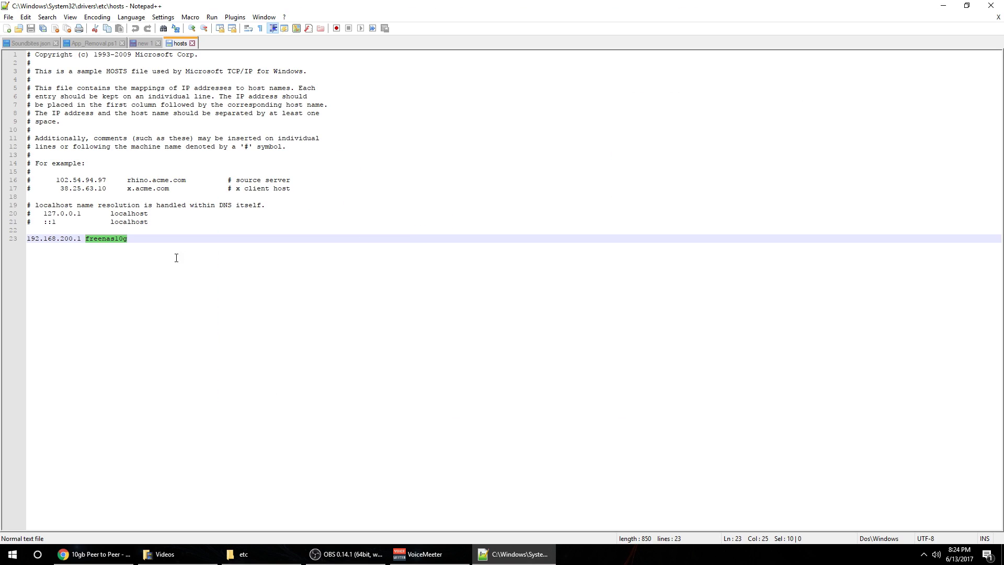
{"action": "left_click", "coordinate": [623, 346]}
{"action": "left_click", "coordinate": [159, 253]}
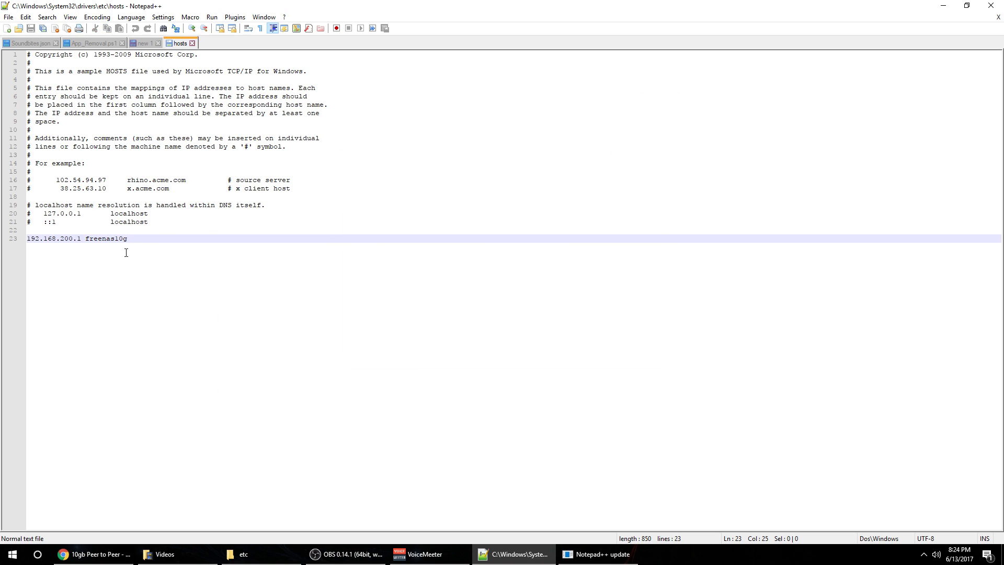
{"action": "left_click_drag", "start_coordinate": [188, 253], "coordinate": [7, 242]}
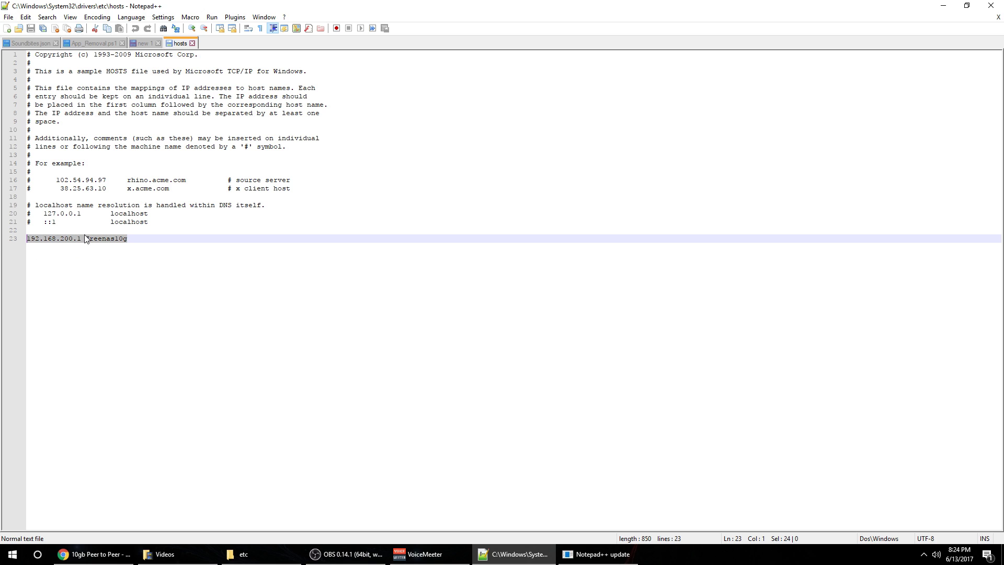
{"action": "left_click", "coordinate": [125, 242]}
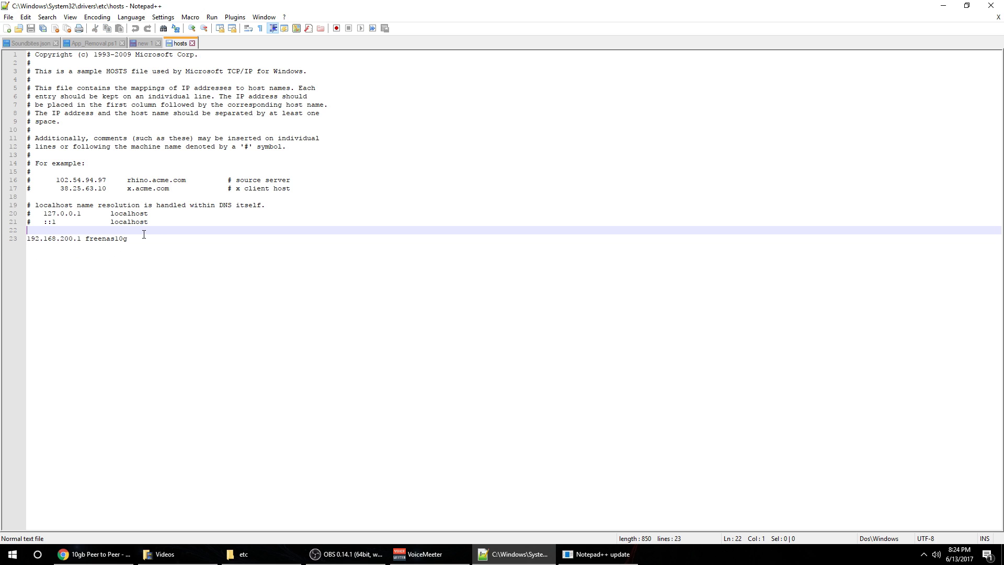
{"action": "left_click", "coordinate": [85, 239], "text": "shift"}
{"action": "left_click", "coordinate": [81, 238]}
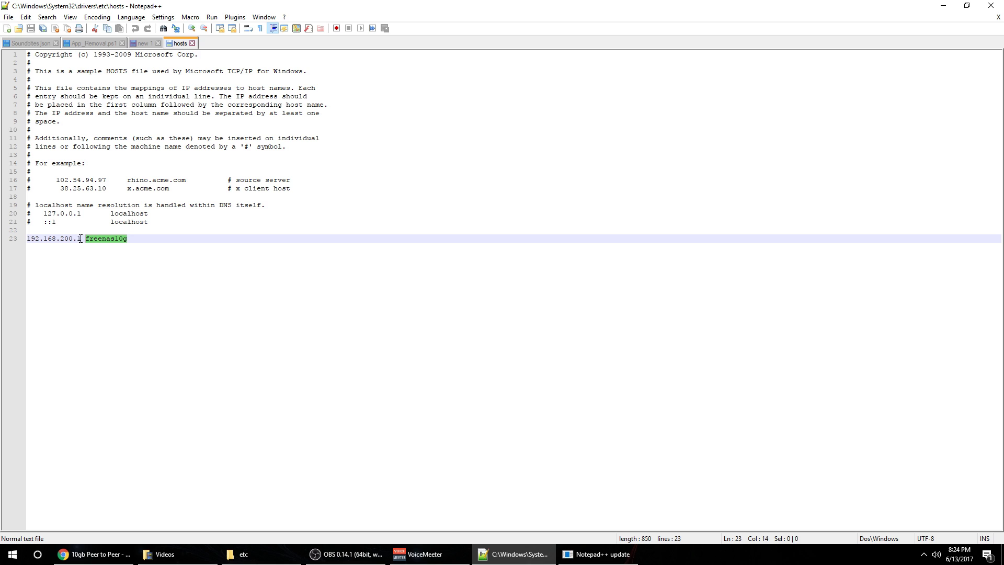
{"action": "left_click", "coordinate": [21, 239], "text": "shift"}
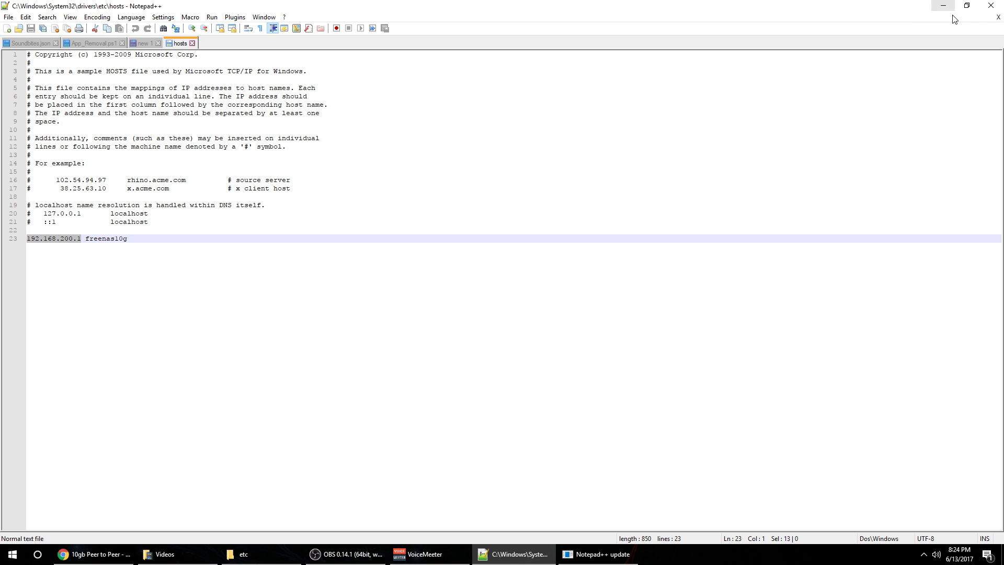
Close Notepad++, declining its update offer, and switch windows.
{"action": "left_click", "coordinate": [991, 6]}
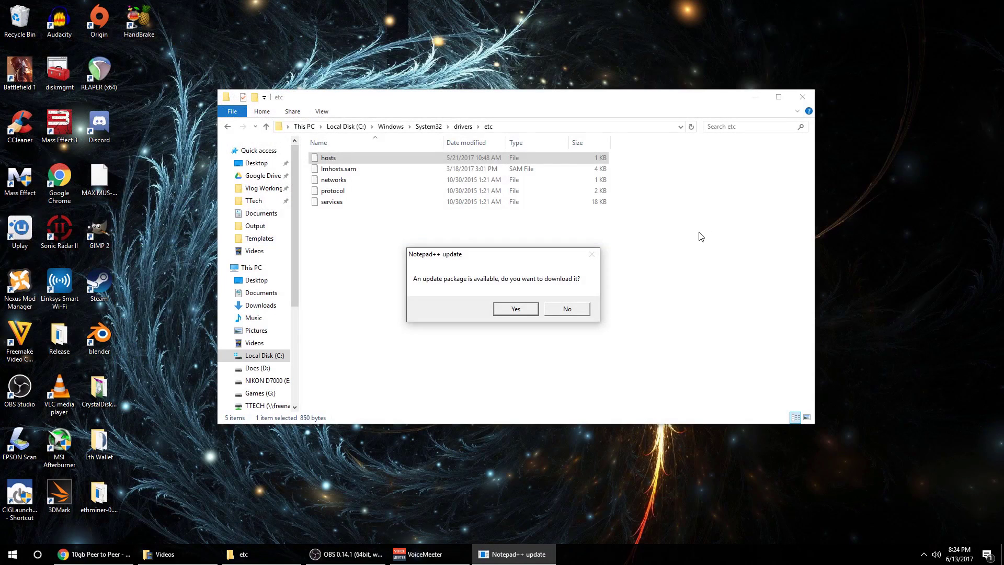
{"action": "left_click", "coordinate": [569, 308]}
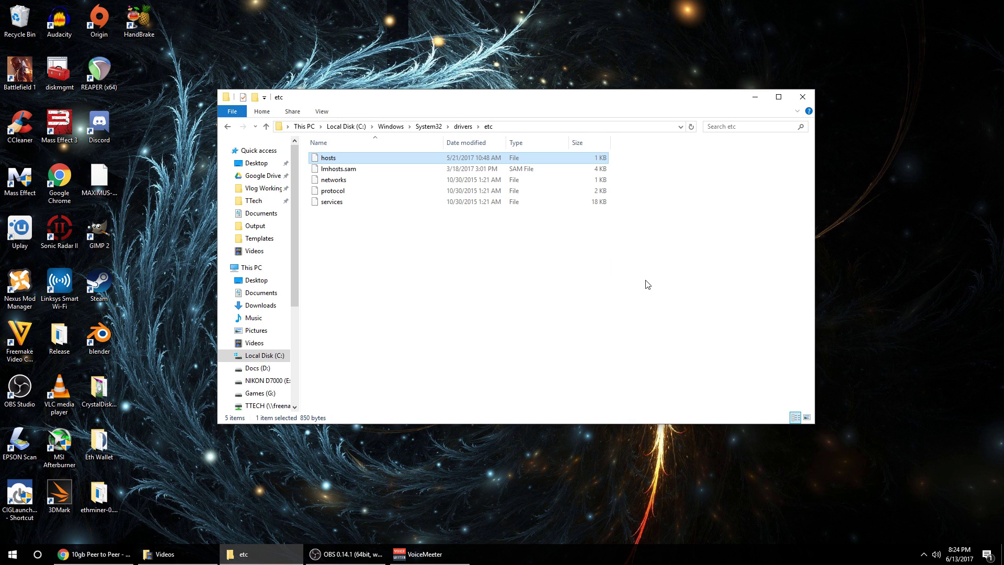
{"action": "key", "text": "alt+Tab"}
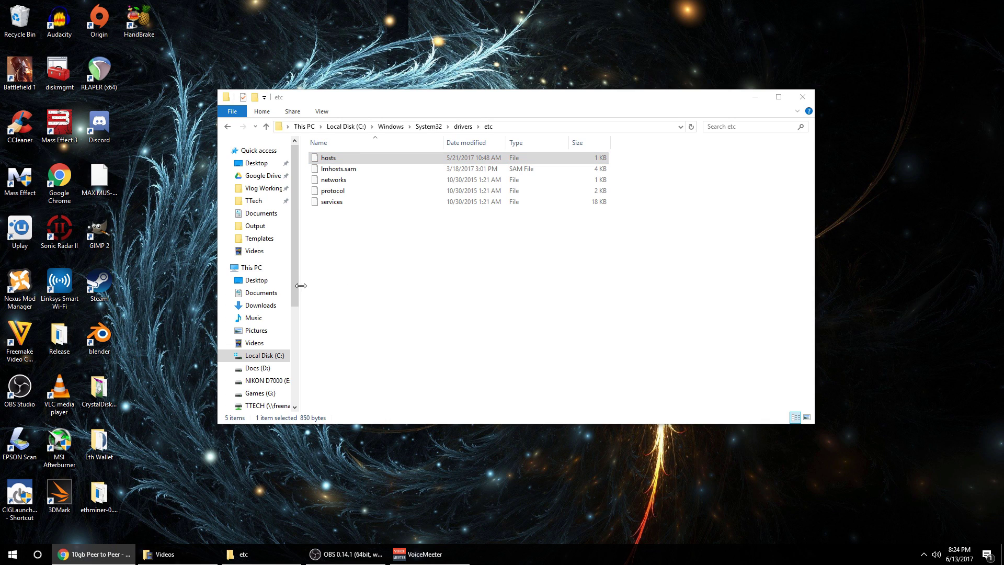
Widen the navigation pane to show the TTECH (\\freenas10g) (T:) drive and shift the window left.
{"action": "left_click_drag", "start_coordinate": [301, 285], "coordinate": [329, 340]}
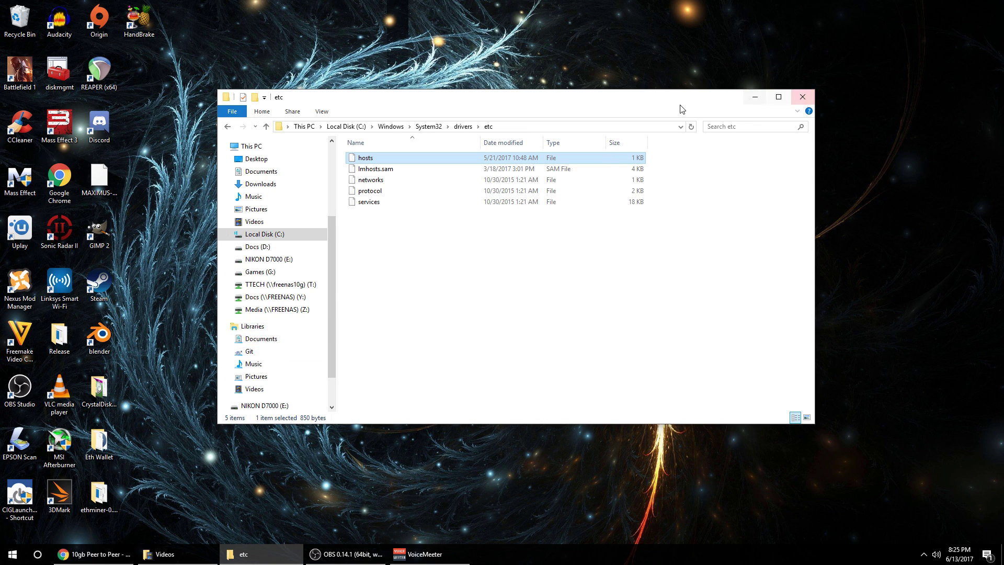
{"action": "left_click_drag", "start_coordinate": [583, 102], "coordinate": [498, 83]}
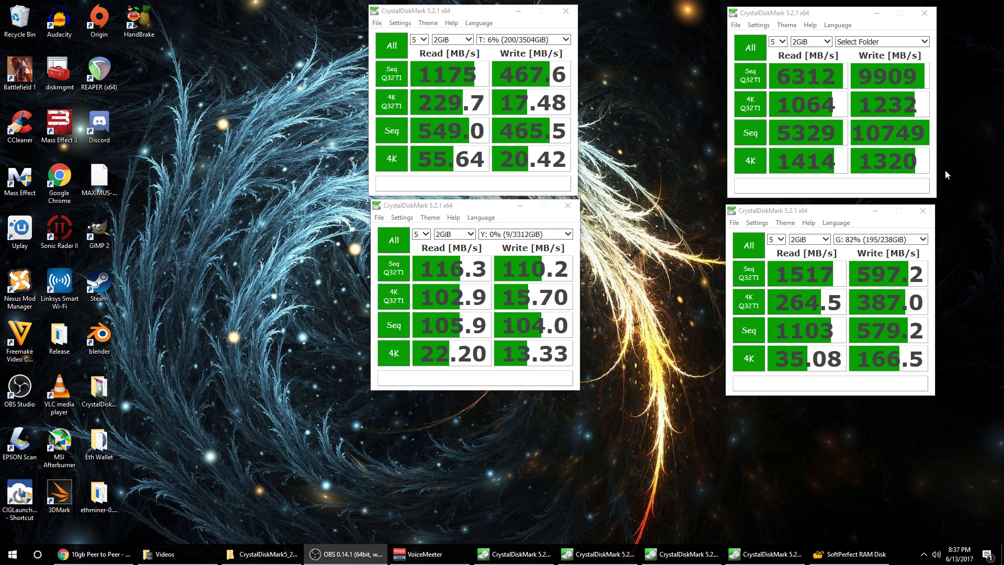
Bring the CrystalDiskMark result window reading 6312 MB/s to the front.
{"action": "left_click", "coordinate": [790, 16]}
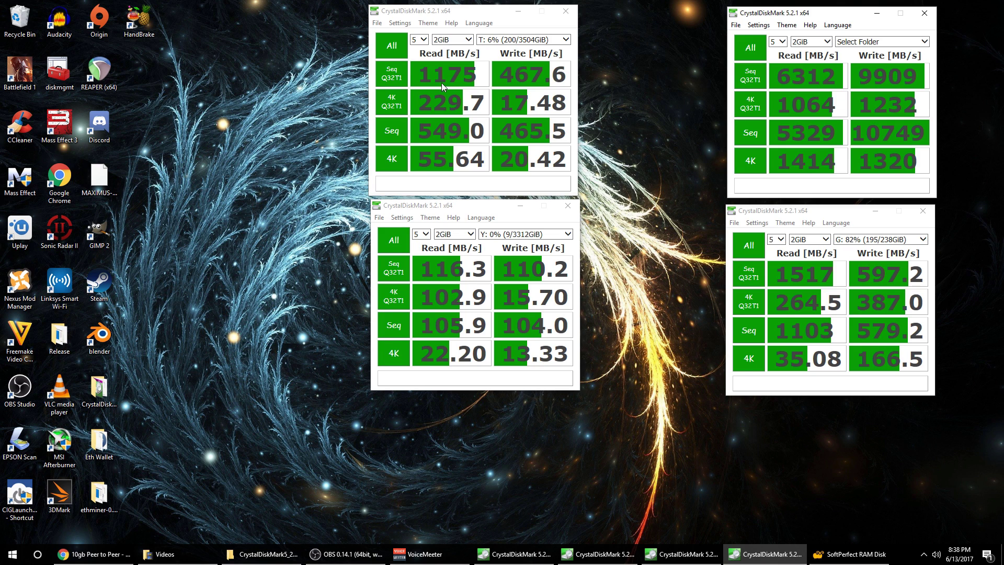
Open a second File Explorer window beside the CrystalDiskMark folder and enter Vlog Working Folder.
{"action": "right_click", "coordinate": [244, 557]}
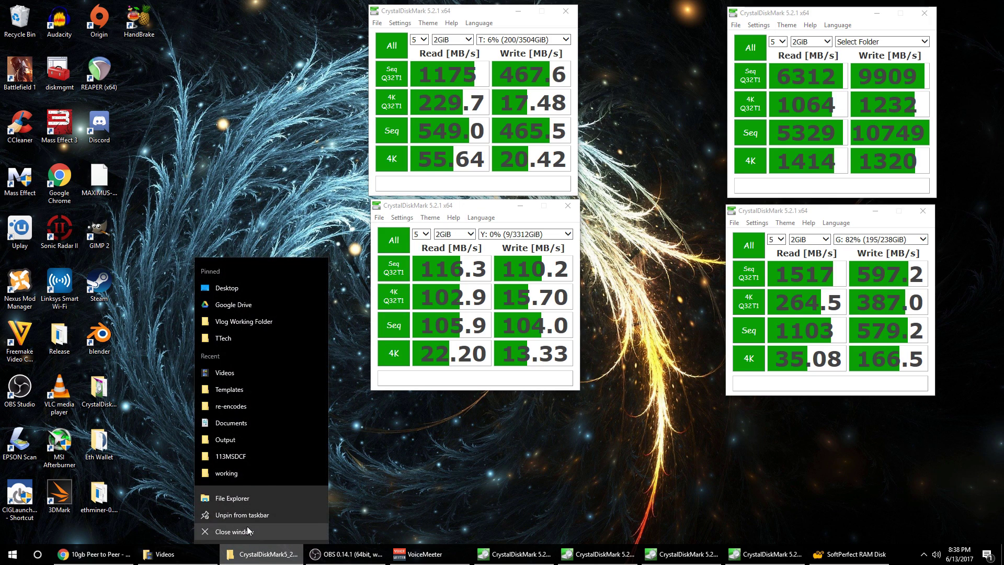
{"action": "left_click", "coordinate": [239, 499]}
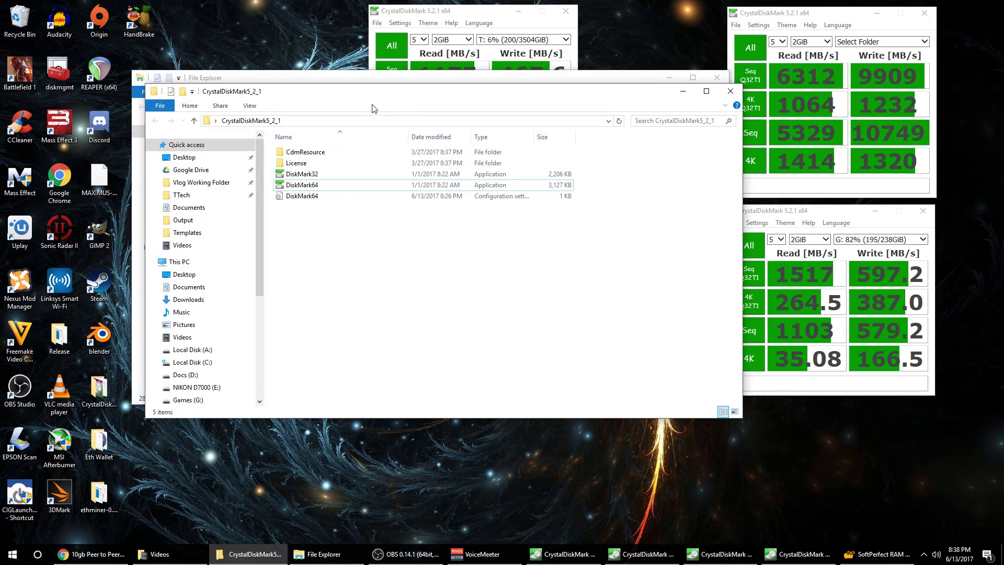
{"action": "left_click_drag", "start_coordinate": [370, 93], "coordinate": [592, 118]}
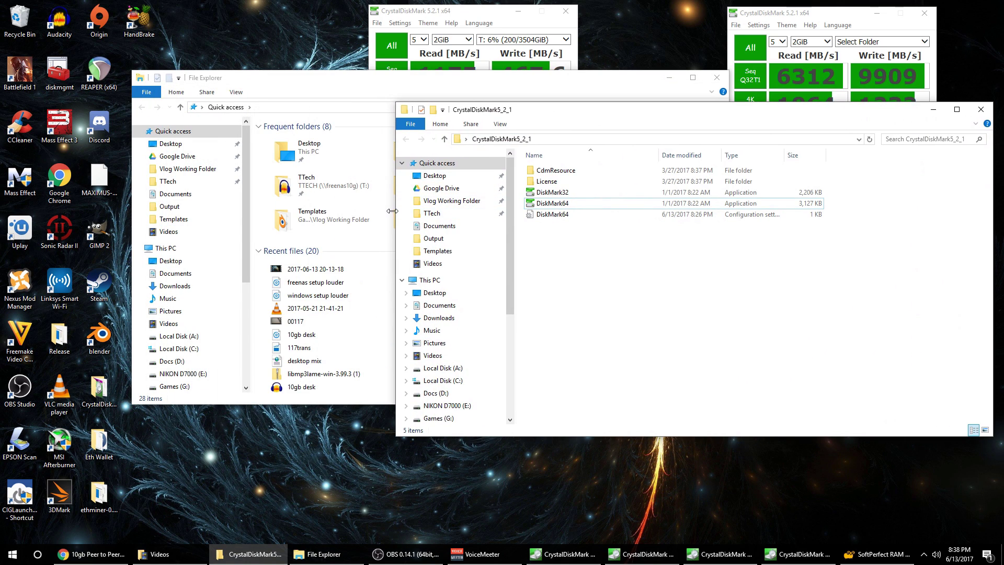
{"action": "left_click_drag", "start_coordinate": [386, 209], "coordinate": [546, 209]}
{"action": "left_click", "coordinate": [605, 201]}
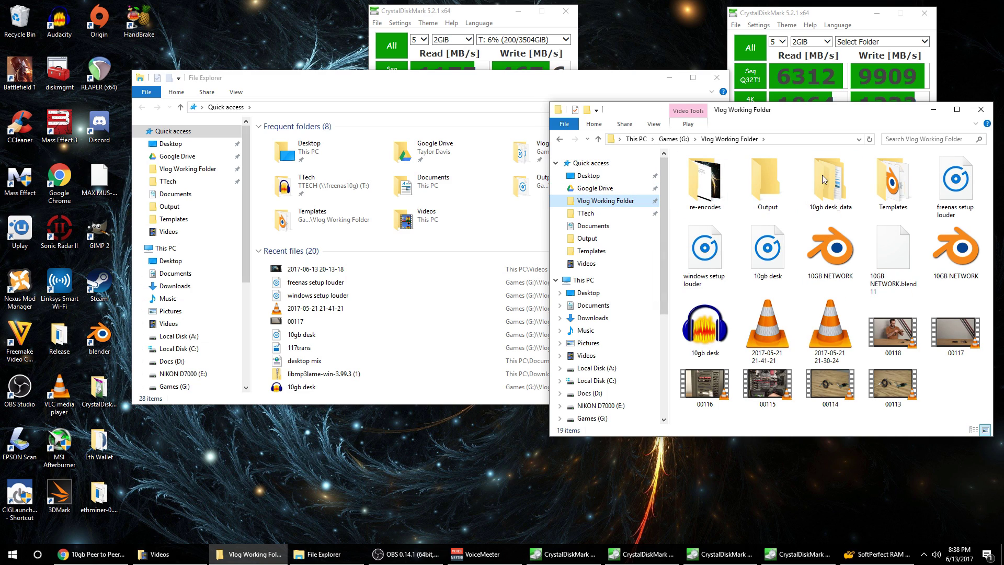
Copy videos 00117 and 00118 from Vlog Working Folder onto Local Disk (A:).
{"action": "left_click", "coordinate": [767, 328]}
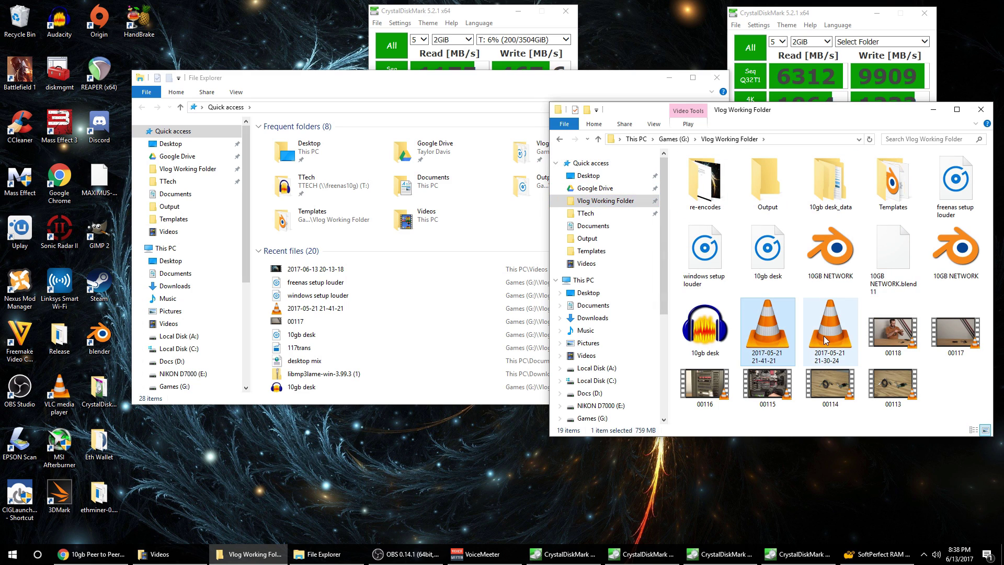
{"action": "left_click", "coordinate": [893, 332]}
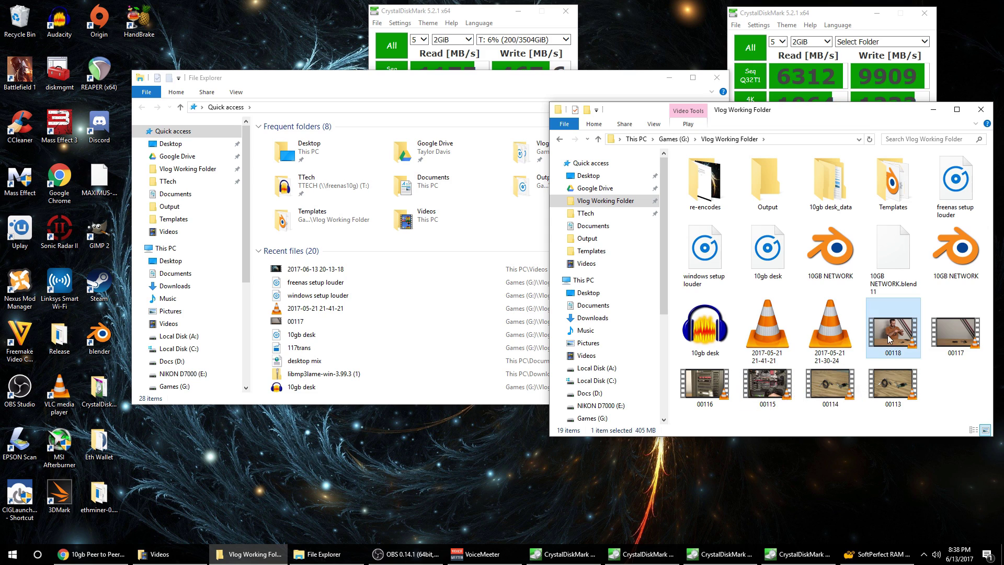
{"action": "left_click", "coordinate": [967, 339], "text": "ctrl"}
{"action": "left_click_drag", "start_coordinate": [967, 338], "coordinate": [193, 340]}
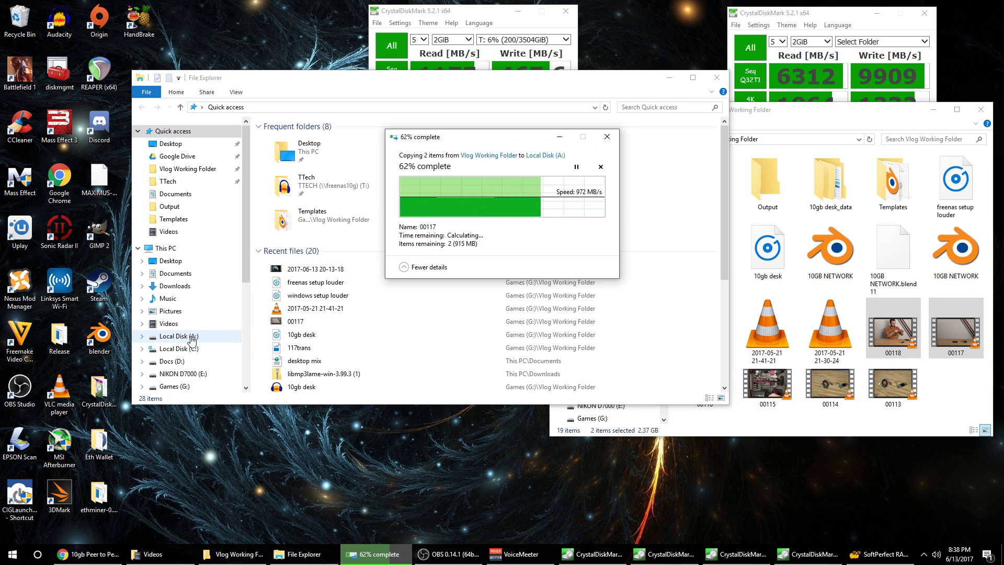
Permanently delete the two copied videos from Local Disk (A:).
{"action": "left_click", "coordinate": [933, 109]}
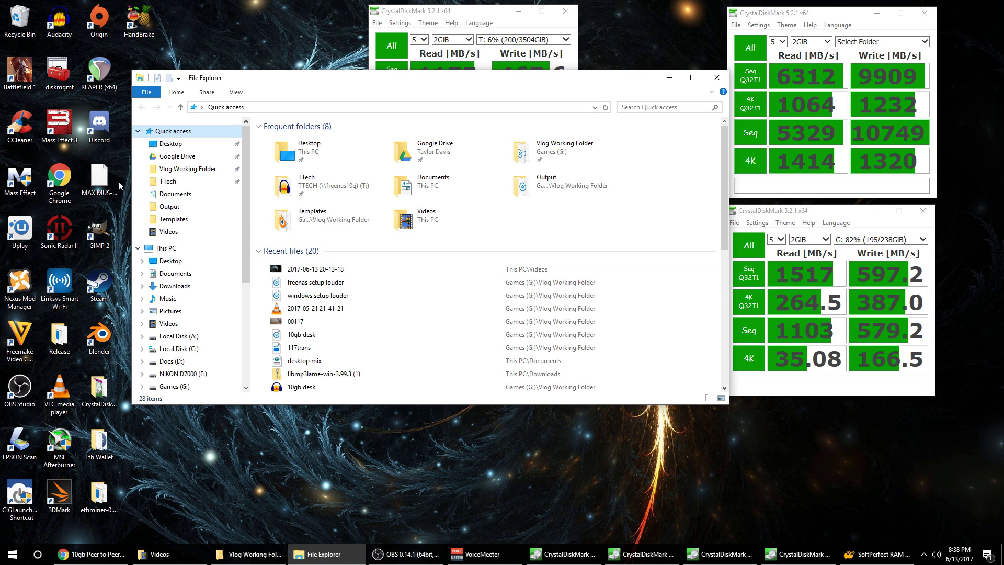
{"action": "left_click", "coordinate": [175, 336]}
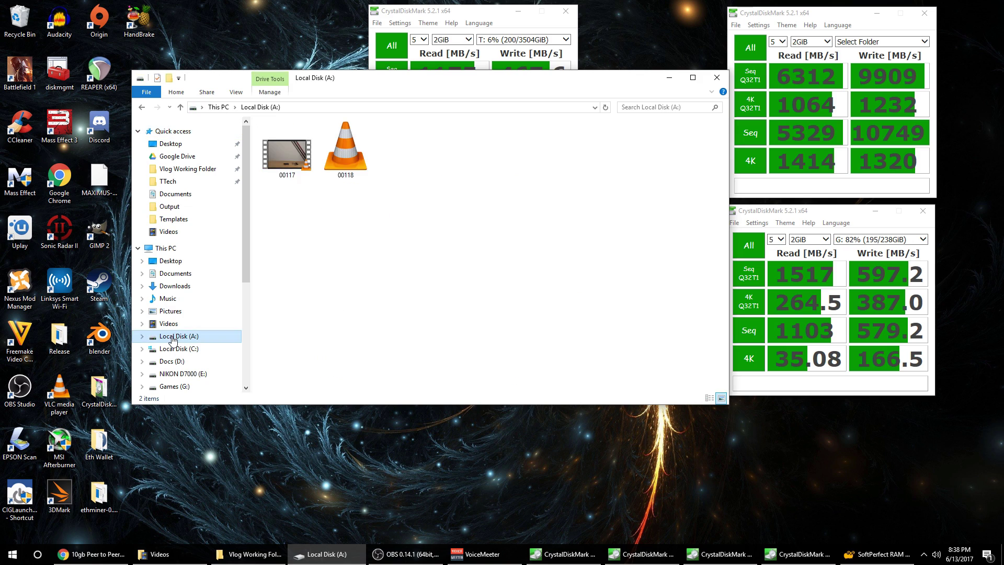
{"action": "left_click_drag", "start_coordinate": [287, 201], "coordinate": [227, 297]}
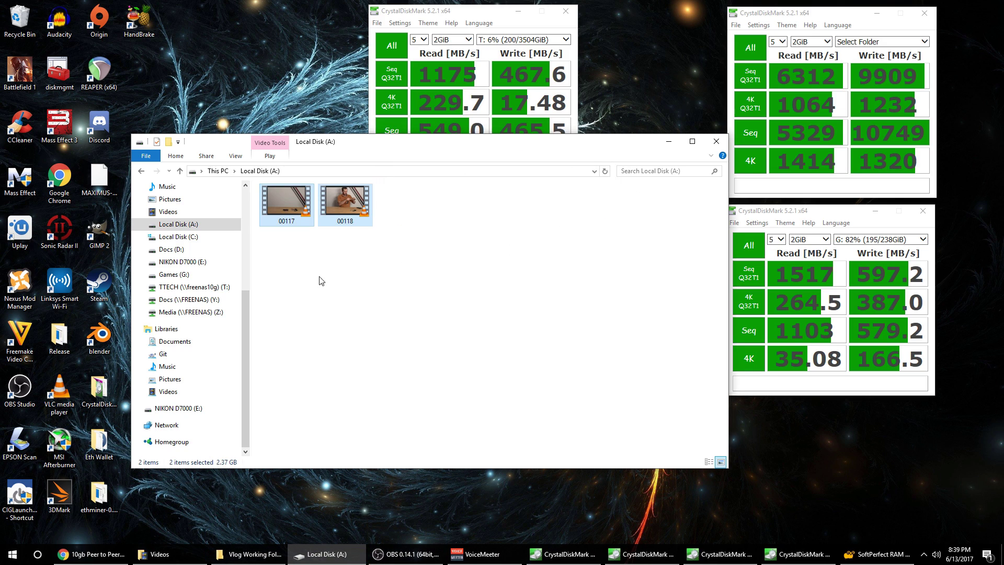
{"action": "key", "text": "Delete"}
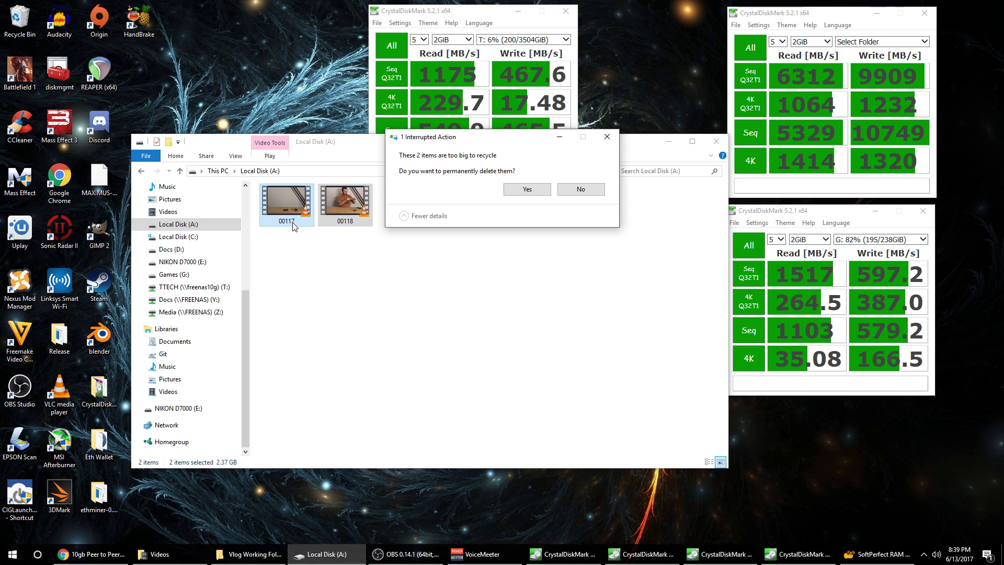
{"action": "left_click", "coordinate": [527, 188]}
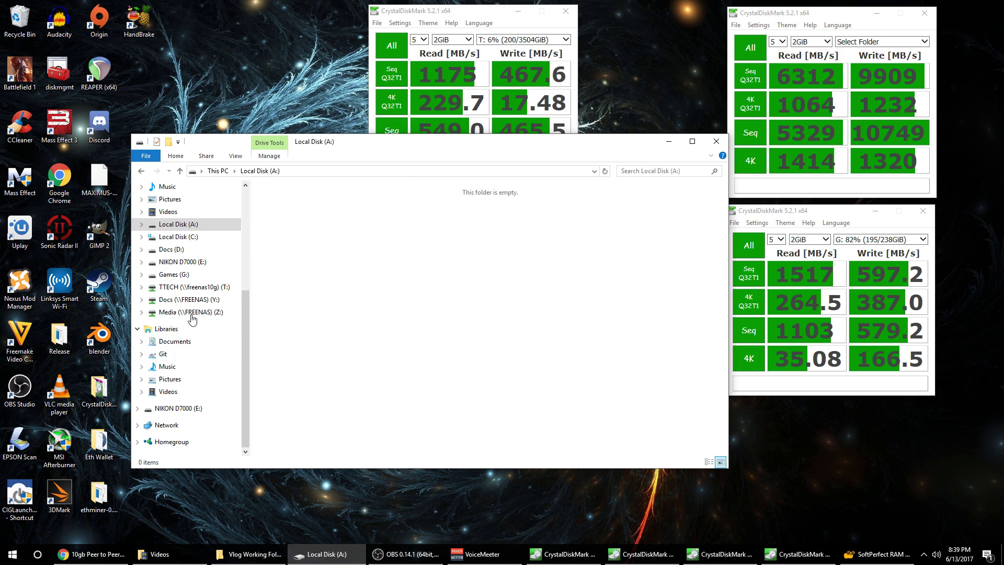
Copy videos 00117 and 00118 from the TTECH (T:) share onto Local Disk (A:).
{"action": "left_click", "coordinate": [194, 287]}
{"action": "left_click", "coordinate": [285, 246]}
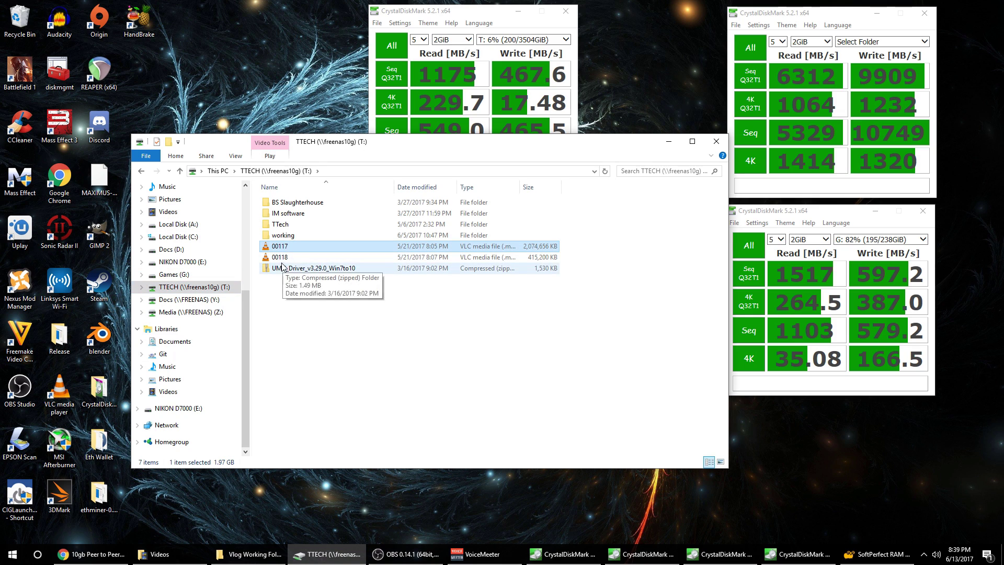
{"action": "left_click", "coordinate": [280, 257], "text": "shift"}
{"action": "left_click_drag", "start_coordinate": [279, 257], "coordinate": [189, 226]}
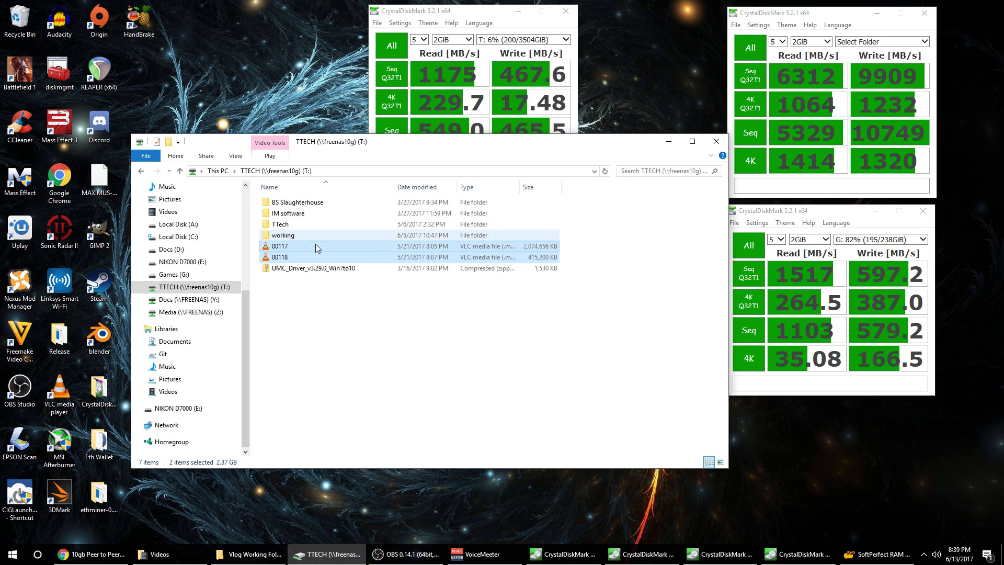
Permanently delete both copied videos from Local Disk (A:).
{"action": "left_click", "coordinate": [179, 224]}
{"action": "left_click_drag", "start_coordinate": [380, 287], "coordinate": [290, 215]}
{"action": "key", "text": "shift+Delete"}
{"action": "key", "text": "Return"}
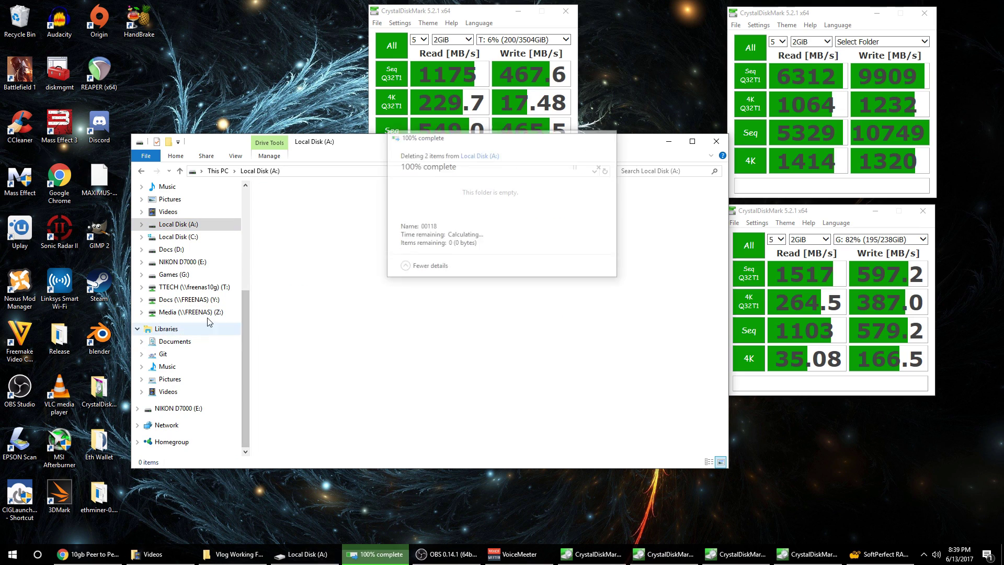
Back on the TTECH (T:) share, reselect 00117 and 00118 and drag them again.
{"action": "left_click", "coordinate": [194, 287]}
{"action": "left_click", "coordinate": [280, 246]}
{"action": "left_click", "coordinate": [280, 257], "text": "shift"}
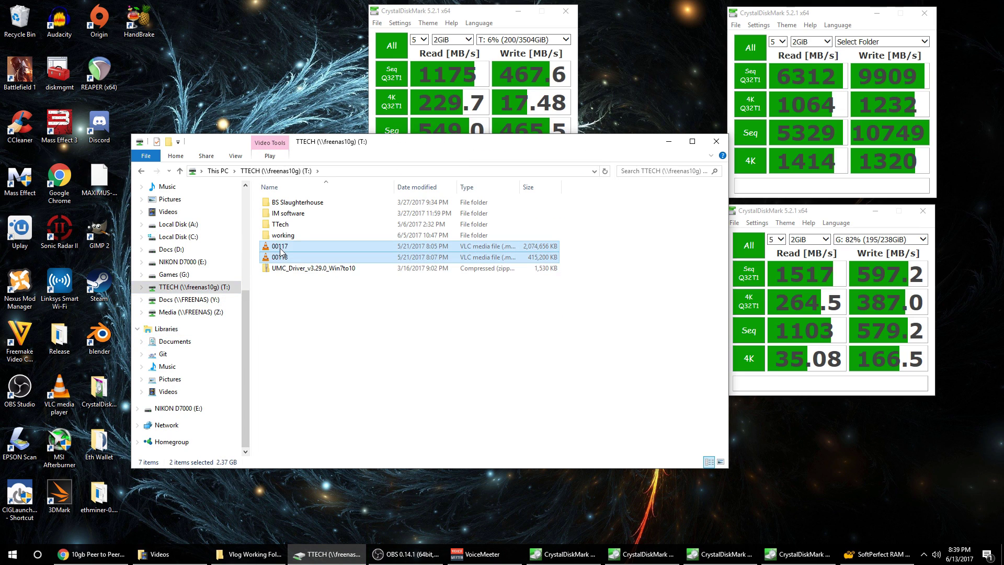
{"action": "left_click_drag", "start_coordinate": [280, 257], "coordinate": [243, 247]}
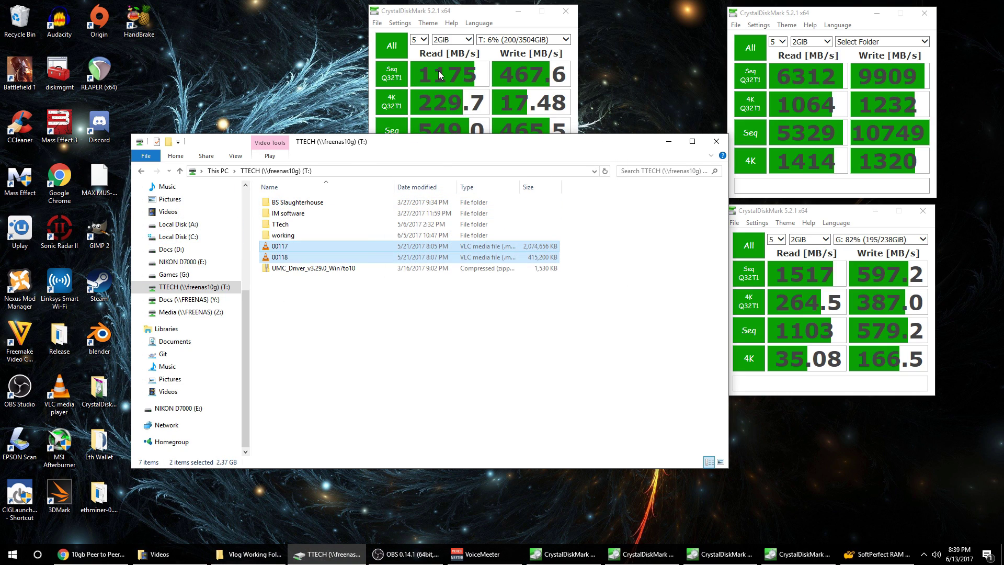
Sign in to the FreeNAS Corral dashboard in Chrome with the account password, then minimize it.
{"action": "left_click", "coordinate": [92, 554]}
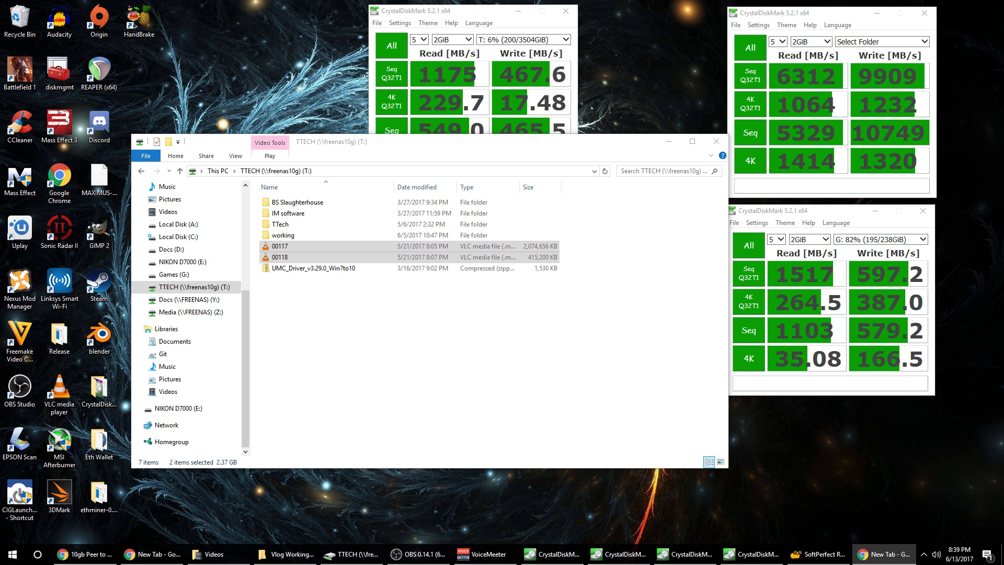
{"action": "type", "text": "freenas/#!/dashboard?undefined"}
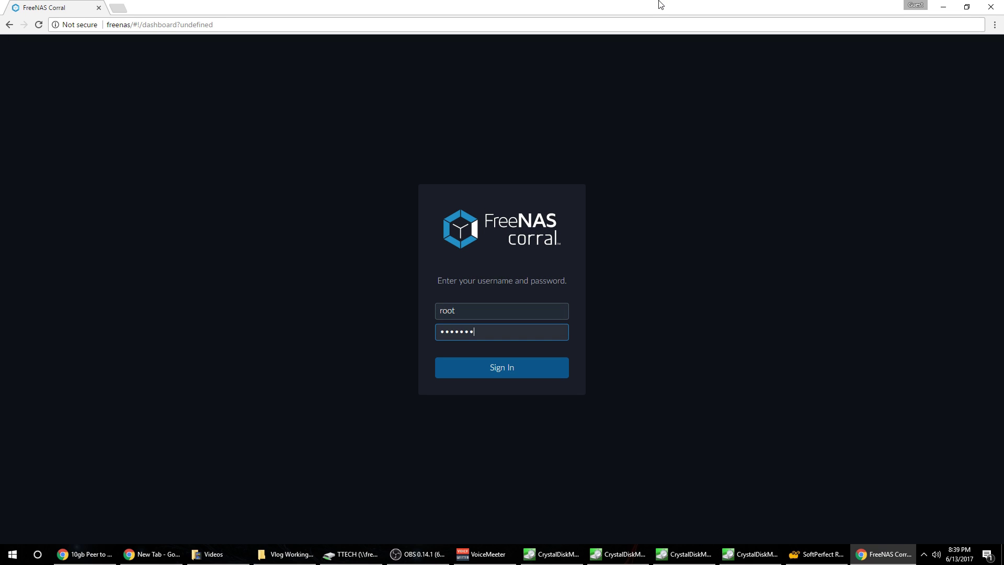
{"action": "key", "text": "Return"}
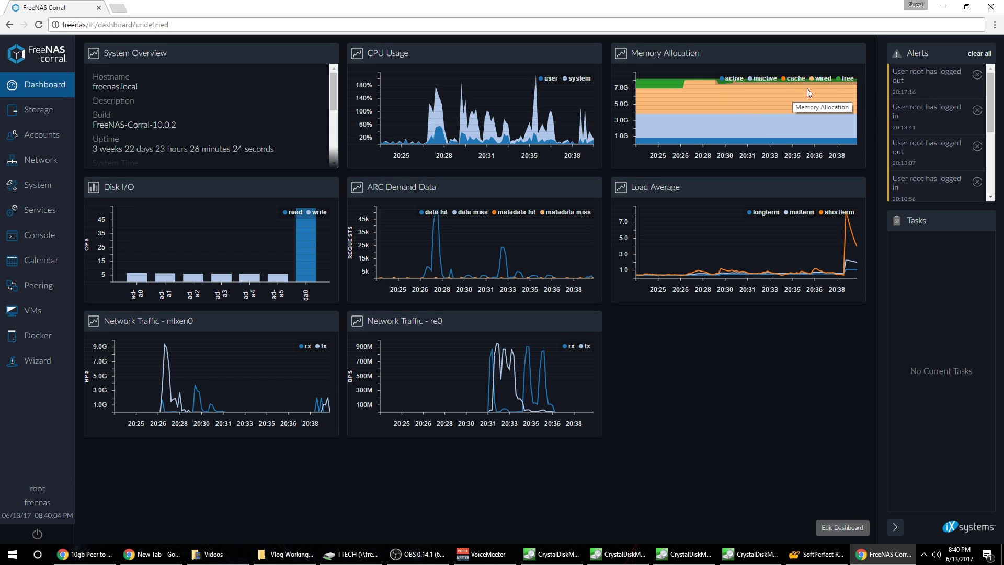
{"action": "left_click_drag", "start_coordinate": [784, 5], "coordinate": [643, 2]}
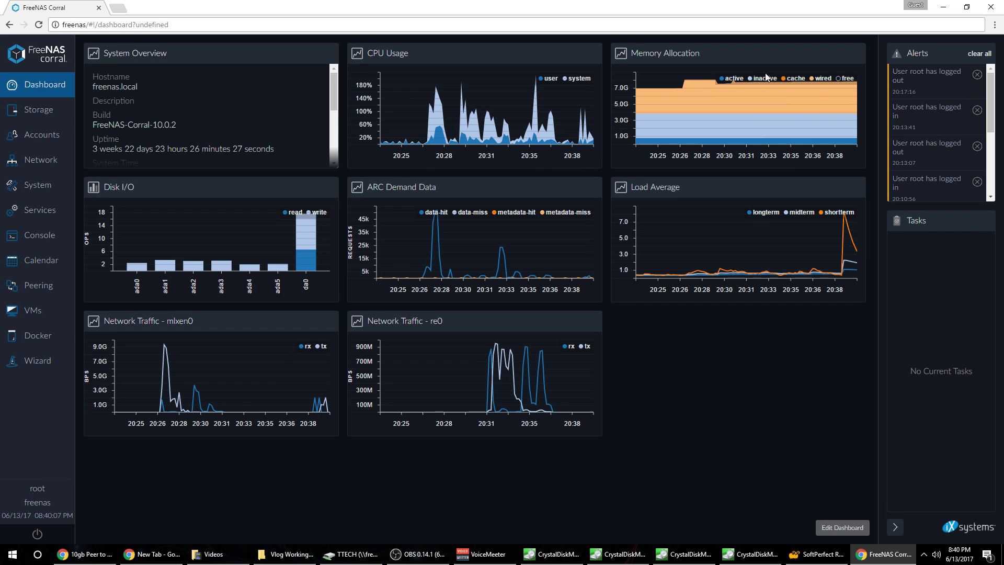
{"action": "key", "text": "super+Down"}
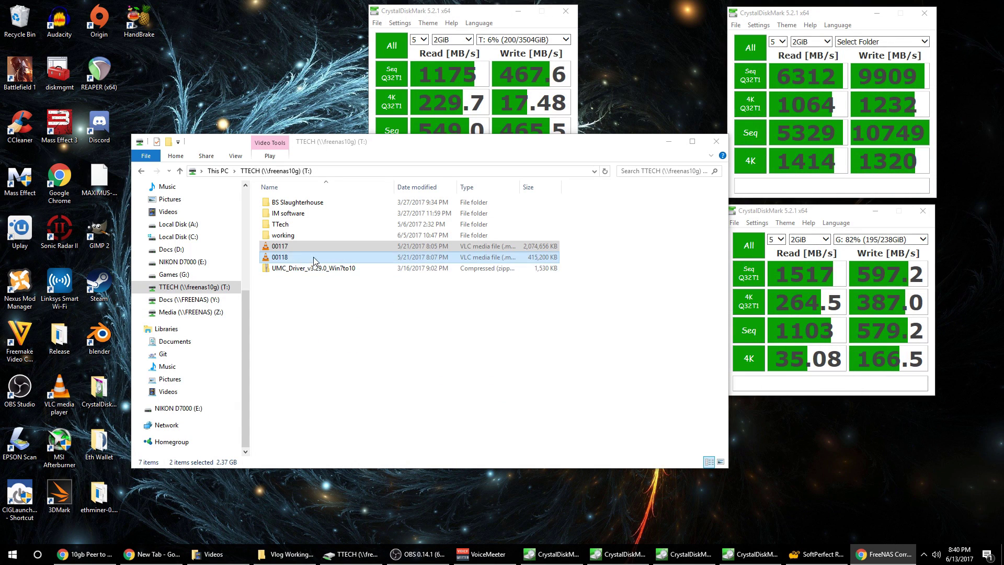
Copy 00117 and 00118 to Local Disk (A:), then delete the copies there.
{"action": "left_click_drag", "start_coordinate": [279, 253], "coordinate": [345, 252]}
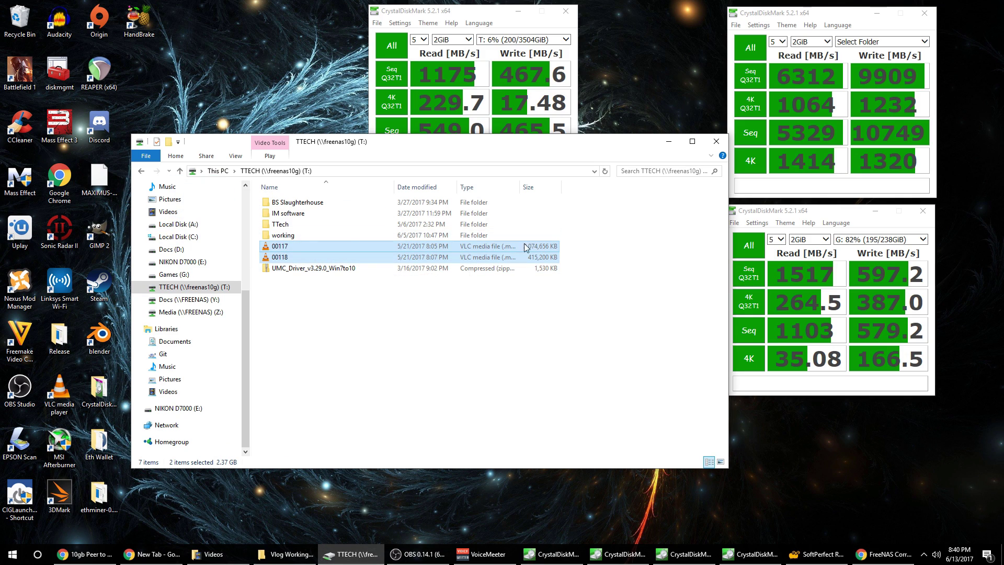
{"action": "left_click", "coordinate": [175, 224]}
{"action": "left_click_drag", "start_coordinate": [407, 291], "coordinate": [284, 214]}
{"action": "key", "text": "Delete"}
{"action": "key", "text": "Return"}
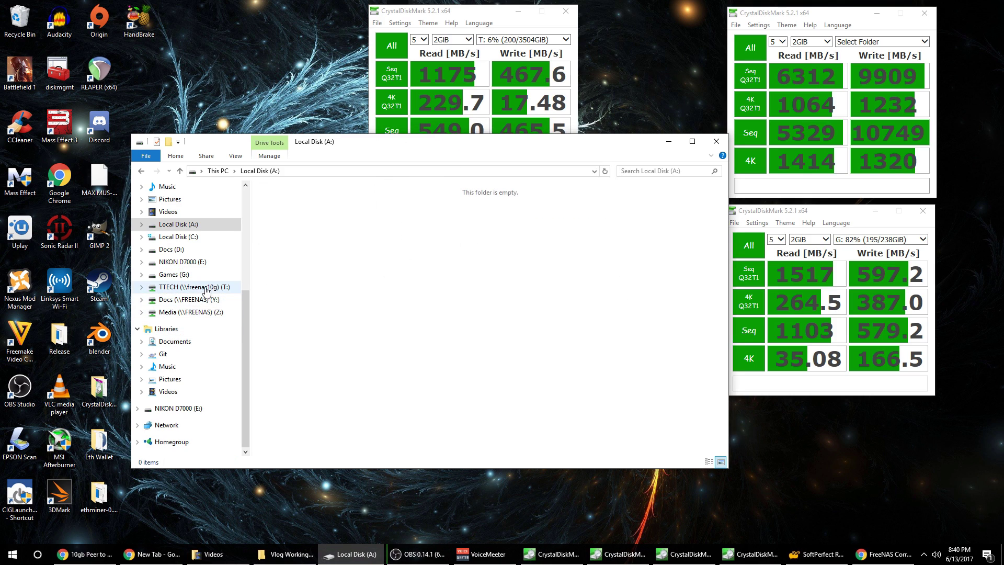
Copy 00117 and 00118 from T: to A: again, then permanently delete them from T:.
{"action": "left_click", "coordinate": [205, 287]}
{"action": "left_click_drag", "start_coordinate": [322, 295], "coordinate": [287, 250]}
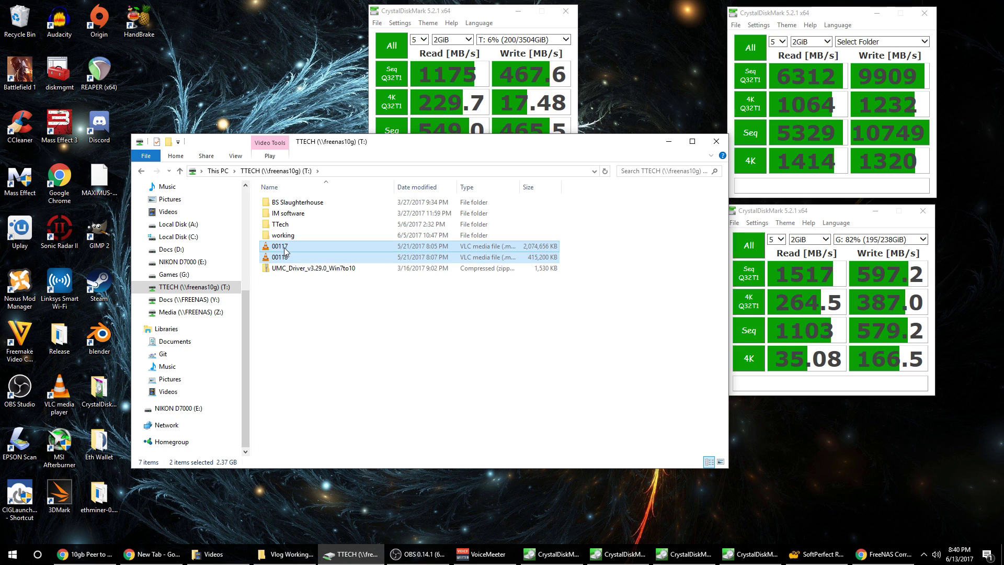
{"action": "left_click_drag", "start_coordinate": [285, 251], "coordinate": [194, 229]}
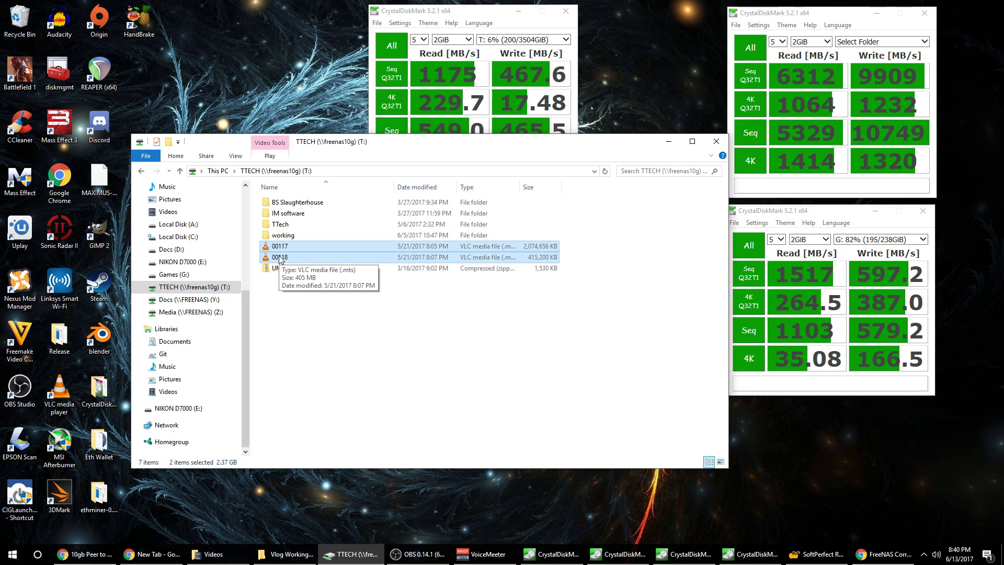
{"action": "key", "text": "Delete"}
{"action": "key", "text": "Return"}
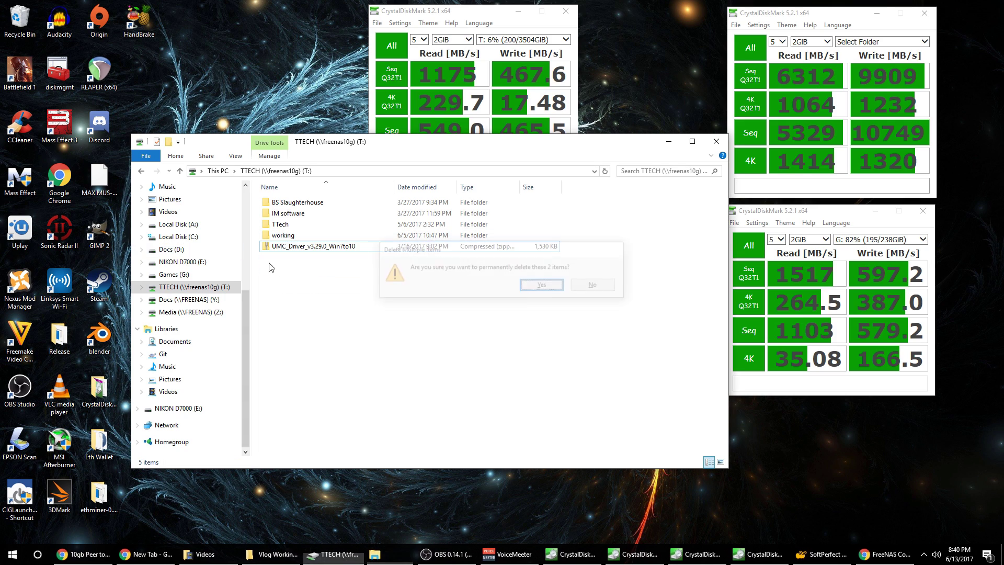
Recycle both copies on Local Disk (A:) and open the TTech folder on the T: share.
{"action": "left_click", "coordinate": [173, 224]}
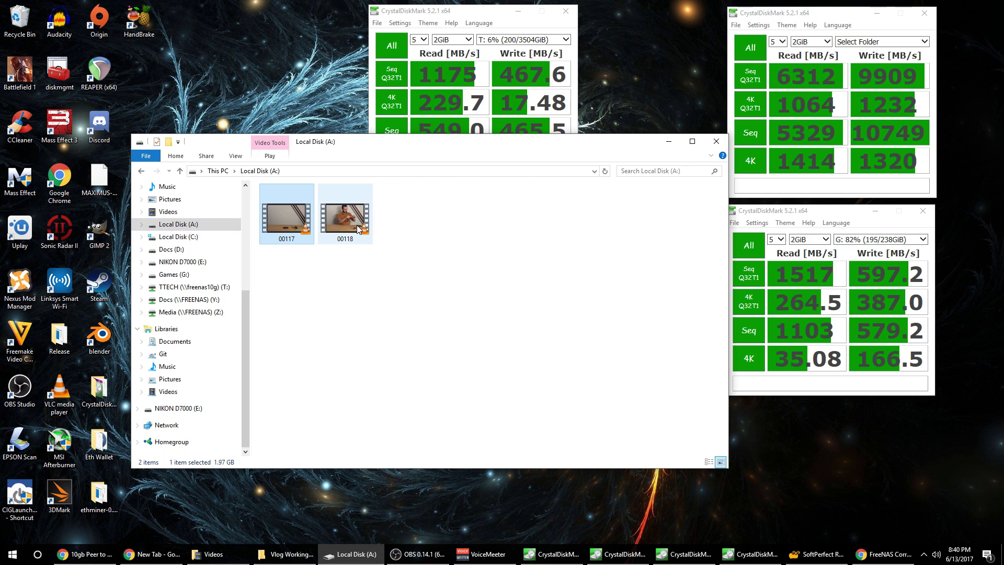
{"action": "key", "text": "ctrl+a"}
{"action": "key", "text": "Delete"}
{"action": "left_click", "coordinate": [188, 287]}
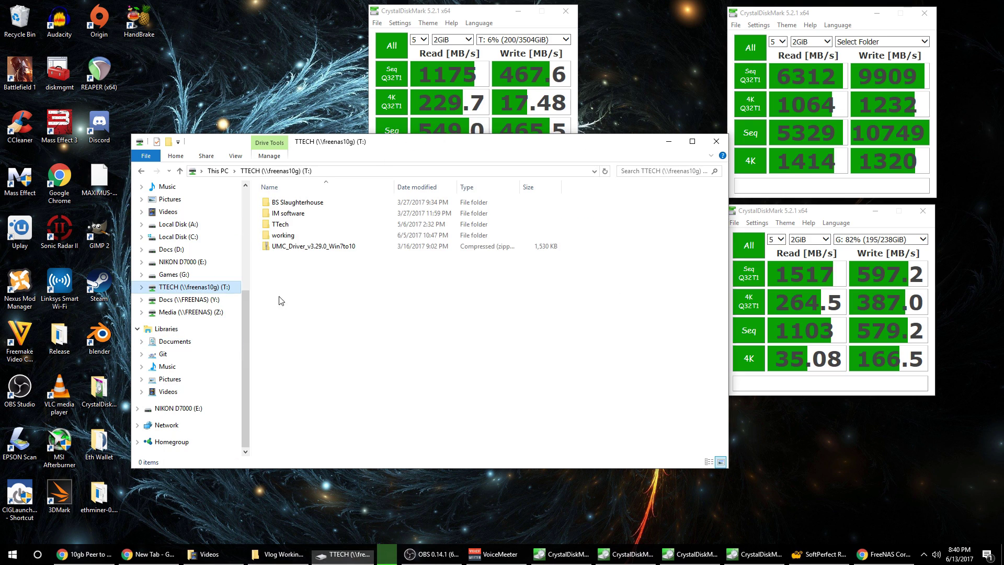
{"action": "left_click", "coordinate": [301, 225]}
{"action": "double_click", "coordinate": [301, 224]}
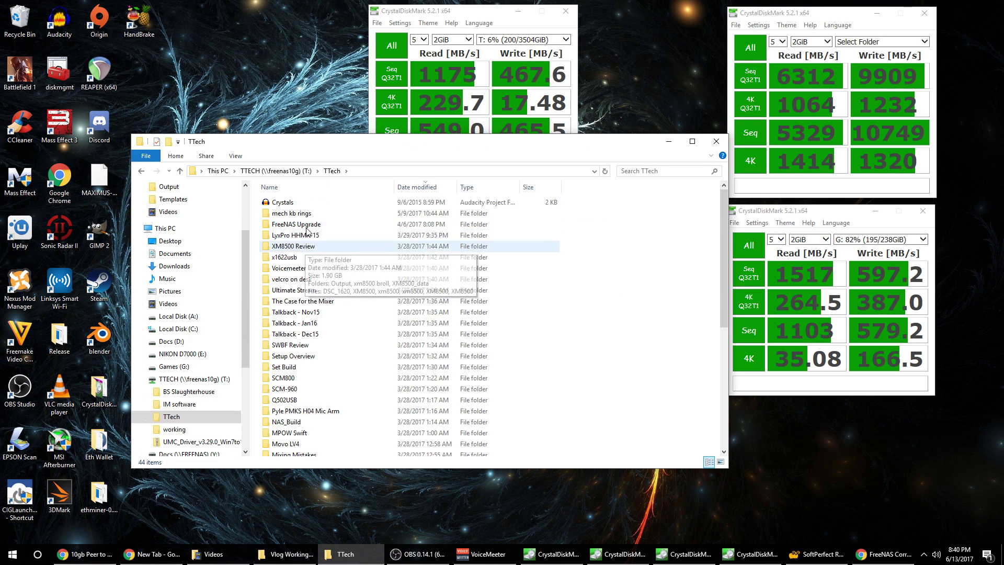
Browse TTech's Case for the Mixer and XM8500 Review folders, then enter FreeNAS Upgrade.
{"action": "double_click", "coordinate": [312, 302]}
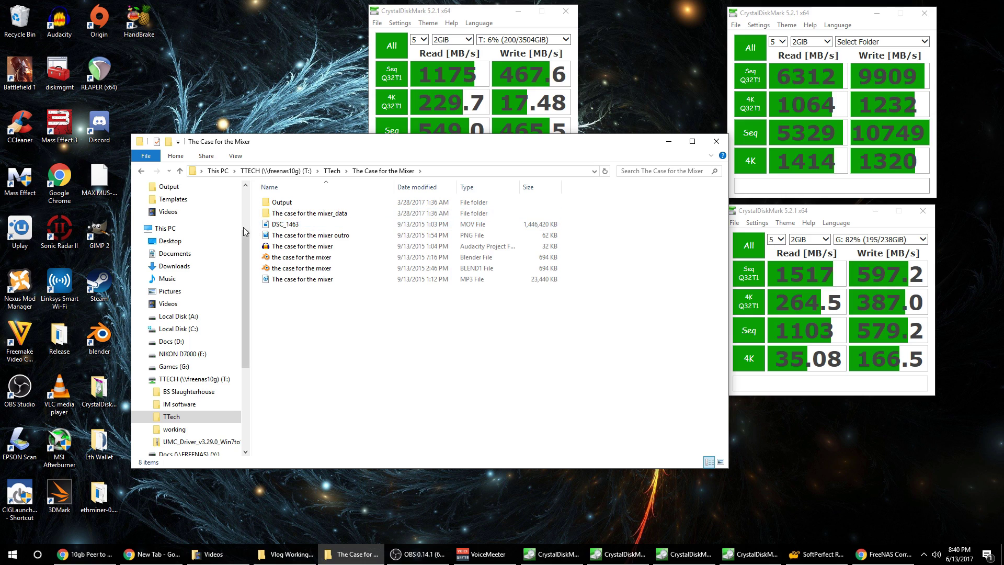
{"action": "key", "text": "alt+Left"}
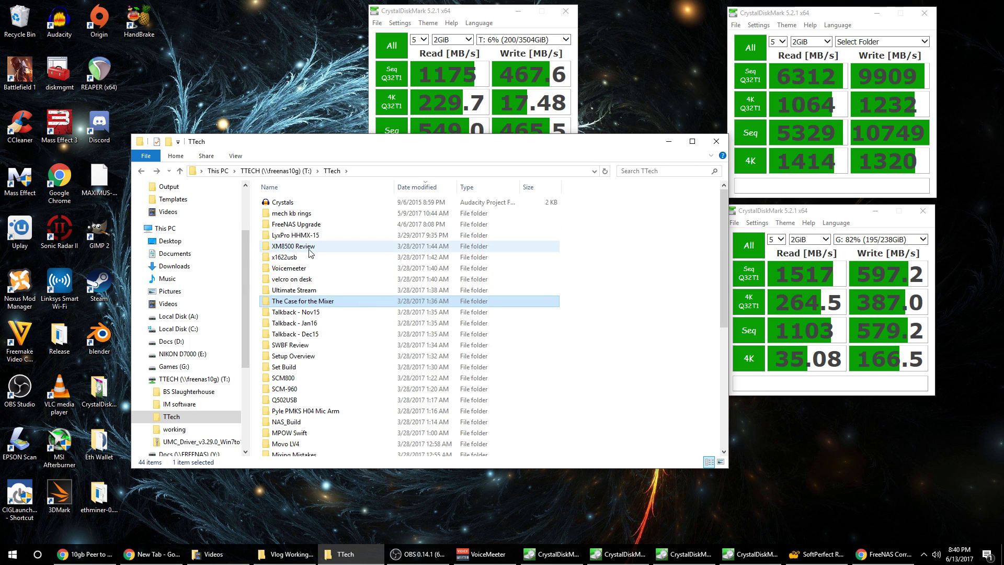
{"action": "double_click", "coordinate": [314, 247]}
{"action": "key", "text": "alt+Left"}
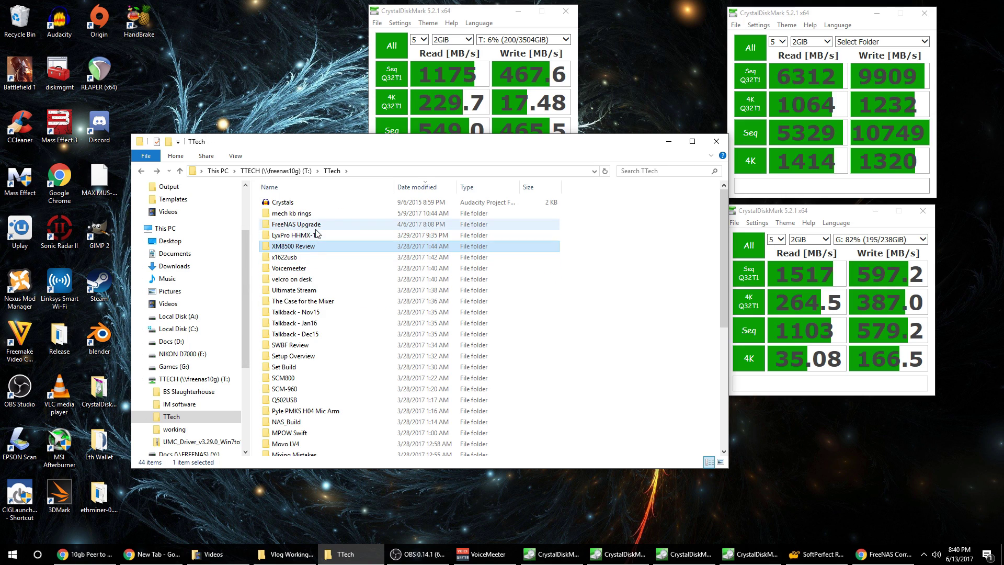
{"action": "double_click", "coordinate": [317, 224]}
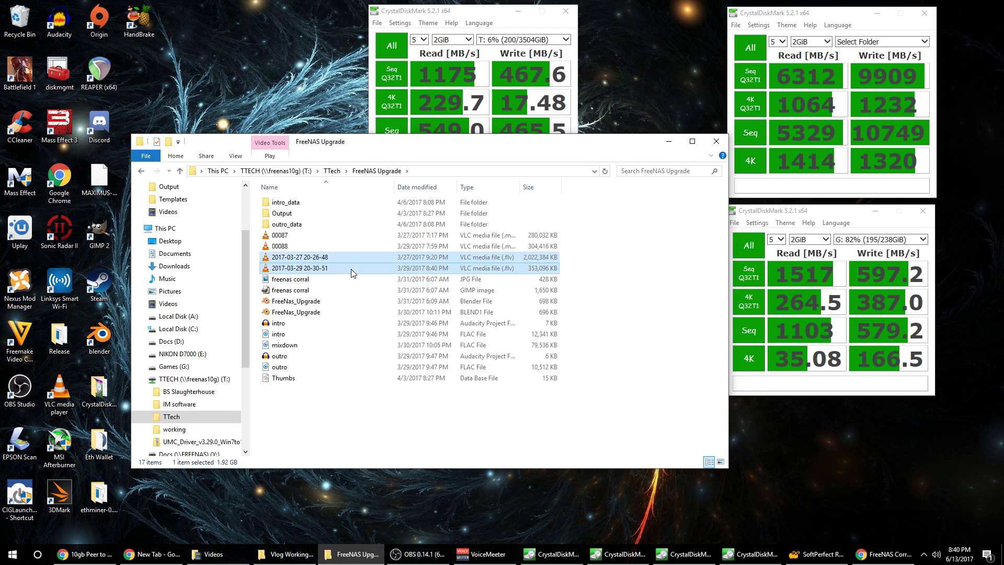
{"action": "left_click", "coordinate": [352, 261]}
{"action": "key", "text": "shift+Up"}
{"action": "key", "text": "shift+Up"}
{"action": "left_click", "coordinate": [304, 269], "text": "ctrl"}
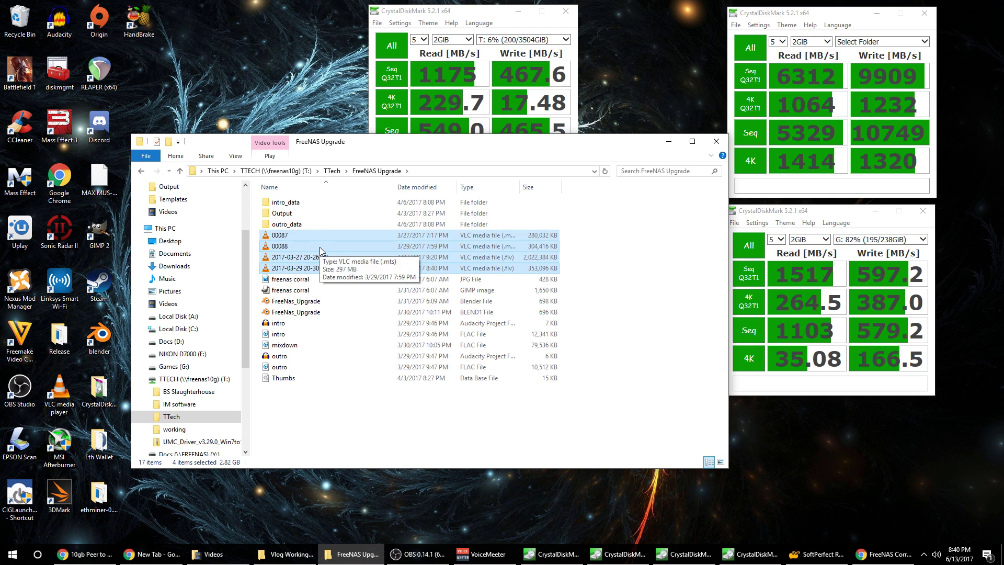
{"action": "left_click_drag", "start_coordinate": [319, 246], "coordinate": [197, 317]}
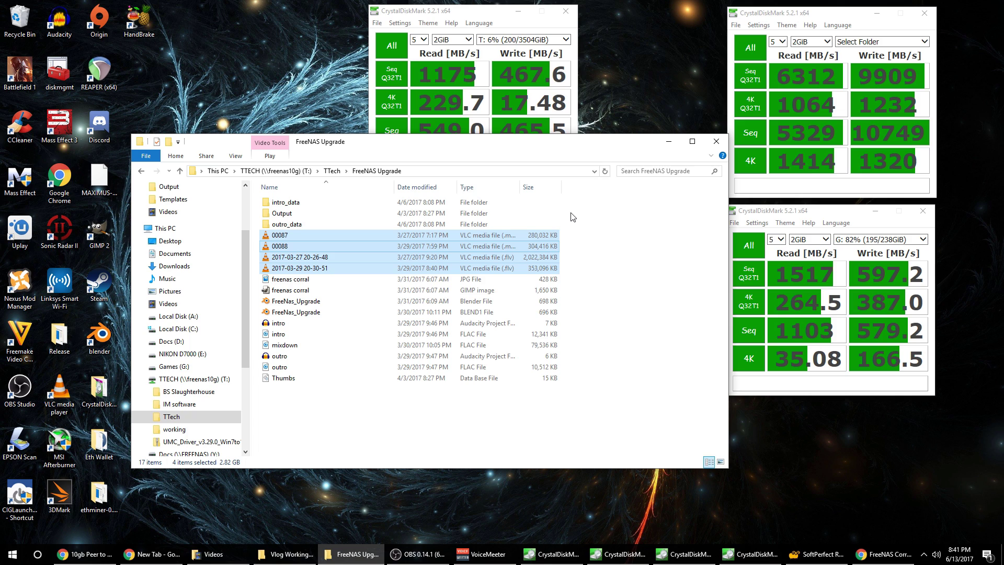
{"action": "left_click", "coordinate": [178, 317]}
Delete all four copied videos from Local Disk (A:).
{"action": "key", "text": "ctrl+a"}
{"action": "key", "text": "Delete"}
{"action": "key", "text": "Return"}
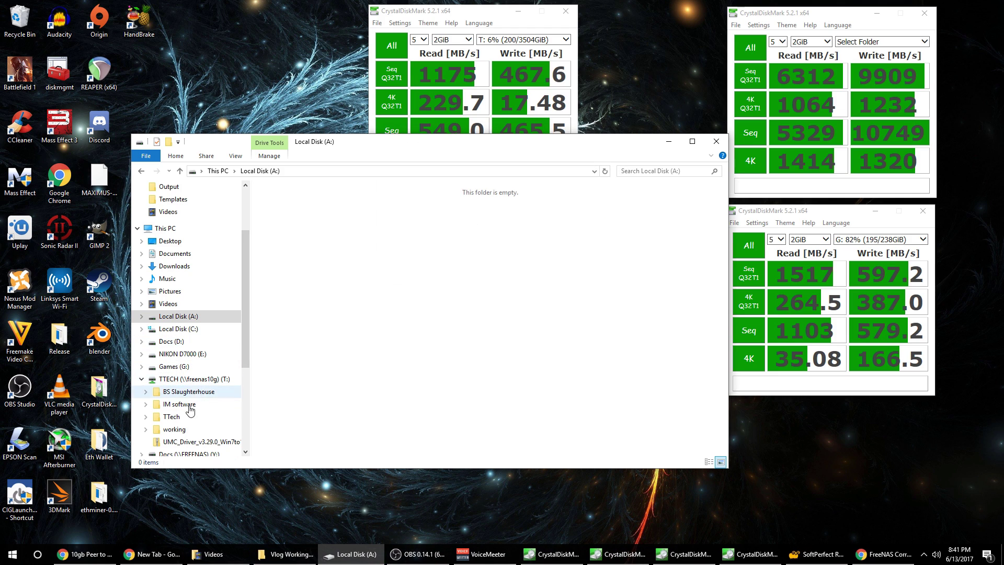
Return to FreeNAS Upgrade and copy its four videos onto the Desktop.
{"action": "key", "text": "alt+Left"}
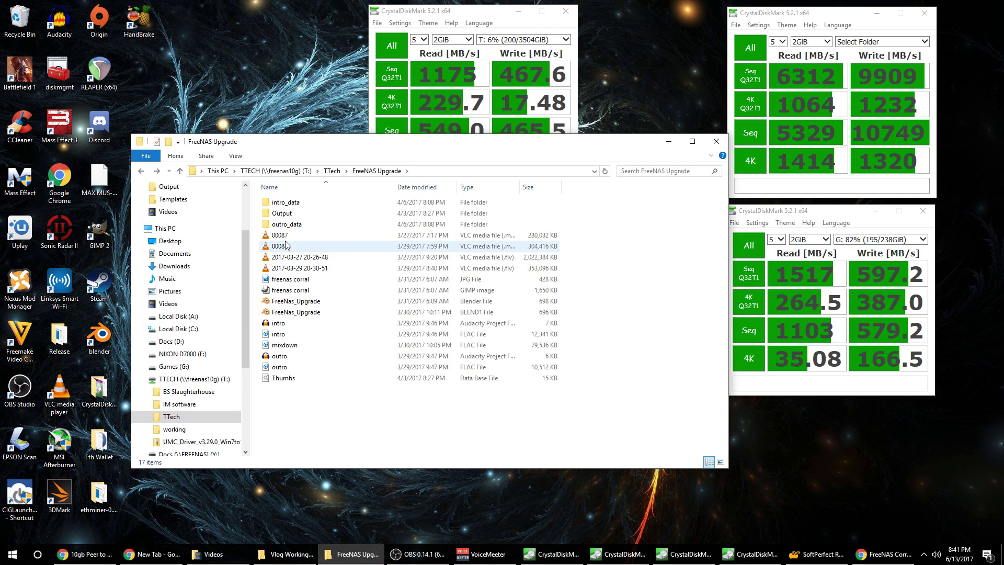
{"action": "left_click", "coordinate": [285, 245]}
{"action": "left_click", "coordinate": [283, 235]}
{"action": "left_click", "coordinate": [289, 268], "text": "shift"}
{"action": "left_click_drag", "start_coordinate": [306, 256], "coordinate": [203, 317]}
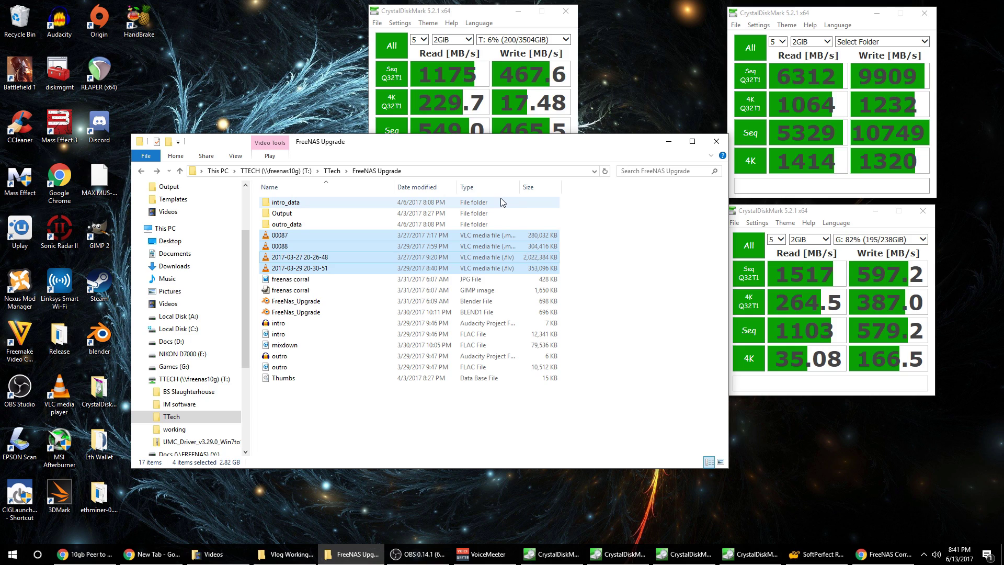
Bring the T: CrystalDiskMark results forward and close File Explorer.
{"action": "left_click", "coordinate": [471, 102]}
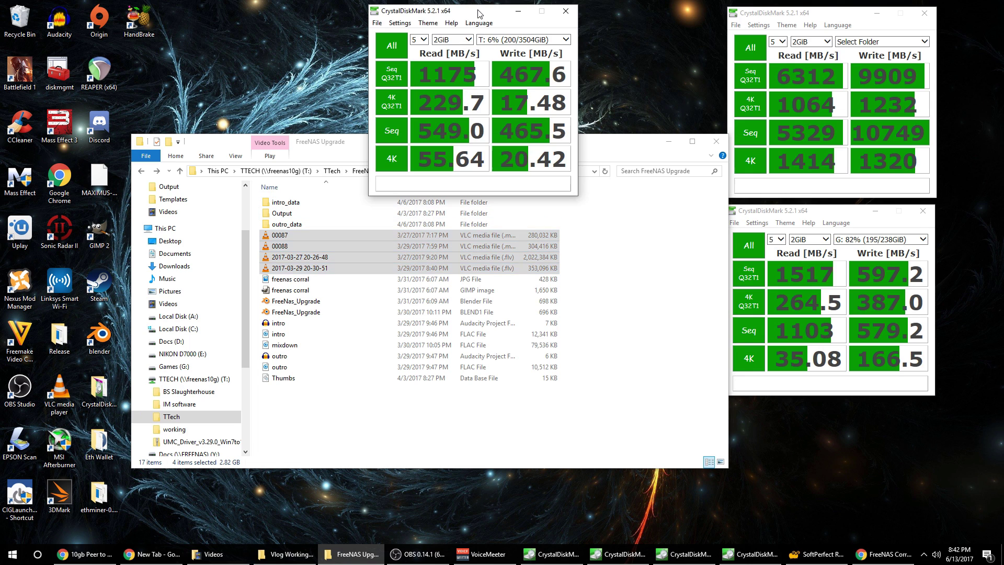
{"action": "left_click", "coordinate": [716, 141]}
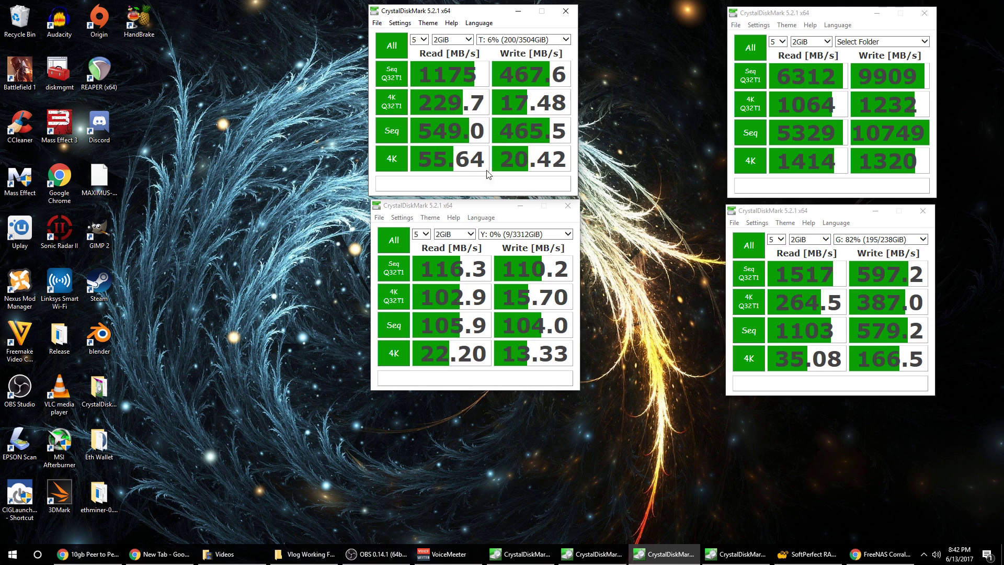